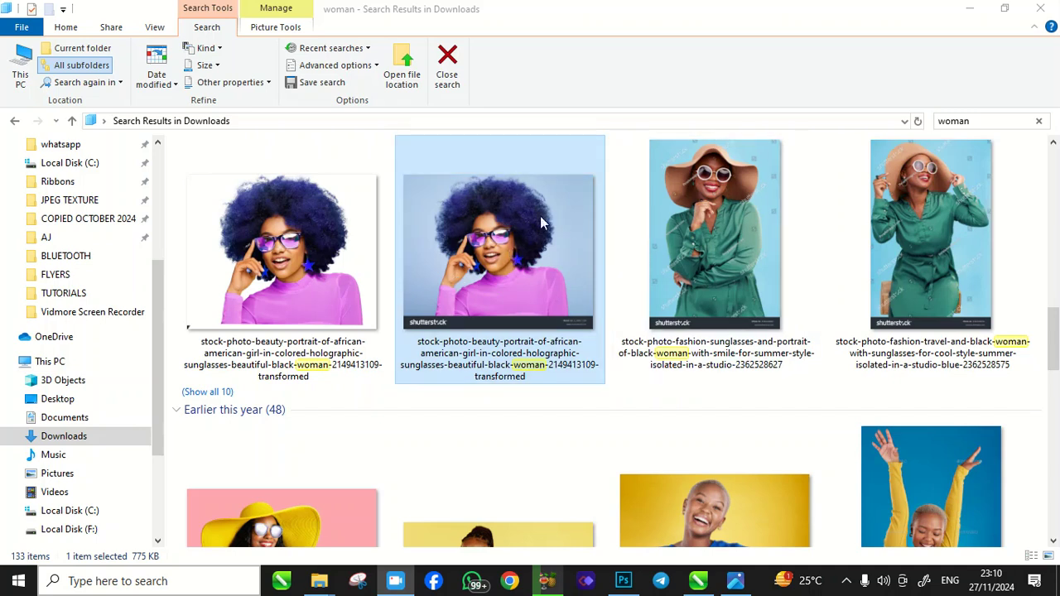
Open the blue-background portrait of the woman with sunglasses in Photoshop and clear the floating Character and Layers panels away from the canvas.
drag(477, 217, 491, 58)
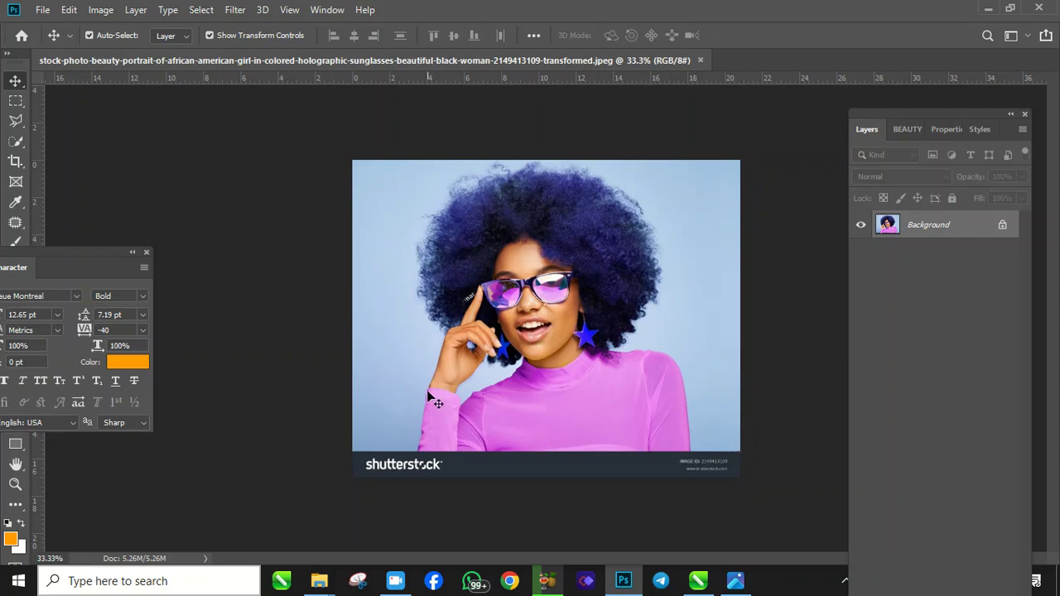
click(132, 252)
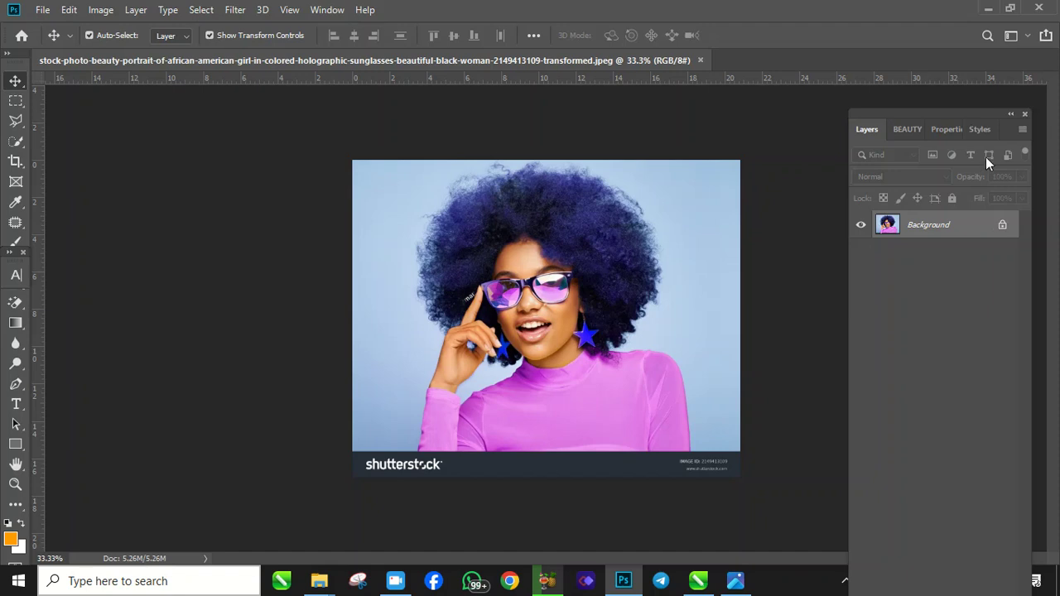
drag(984, 112, 1045, 24)
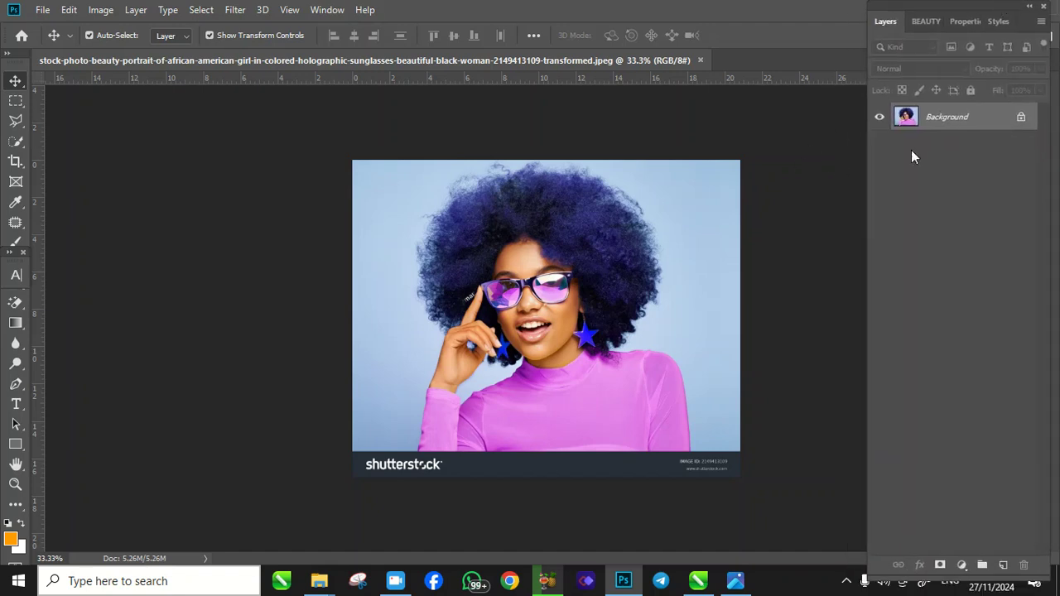
Unlock the Background layer and add a new empty layer named Layer 1 above it.
click(1020, 118)
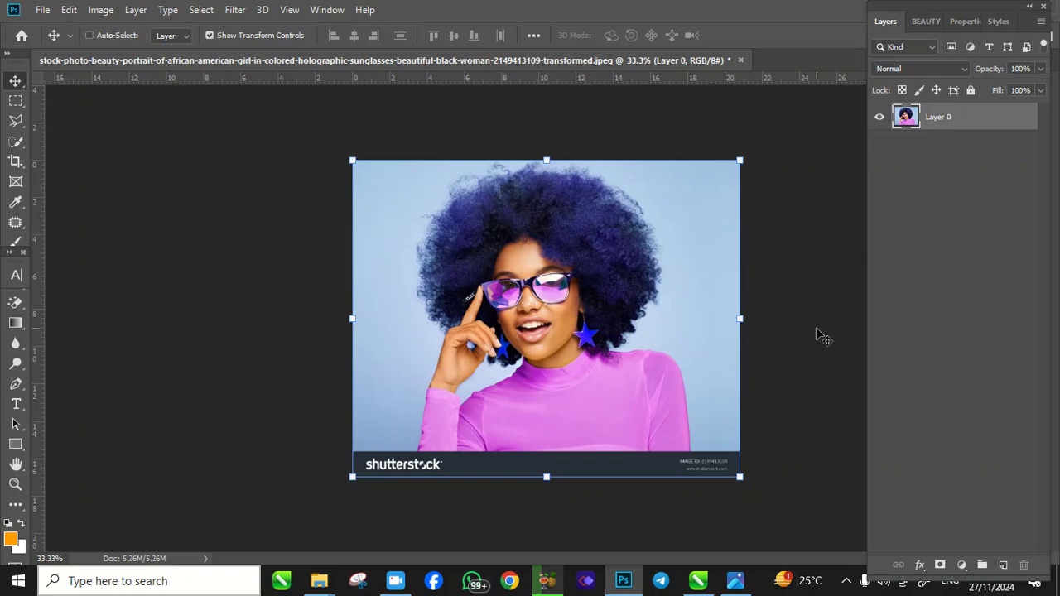
key(ctrl+shift+n)
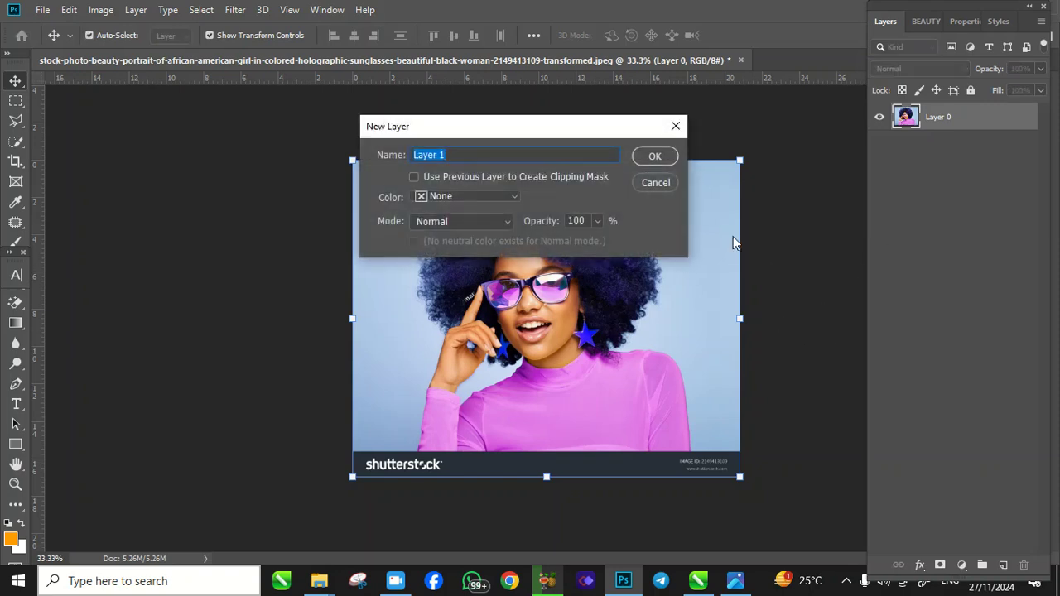
click(653, 183)
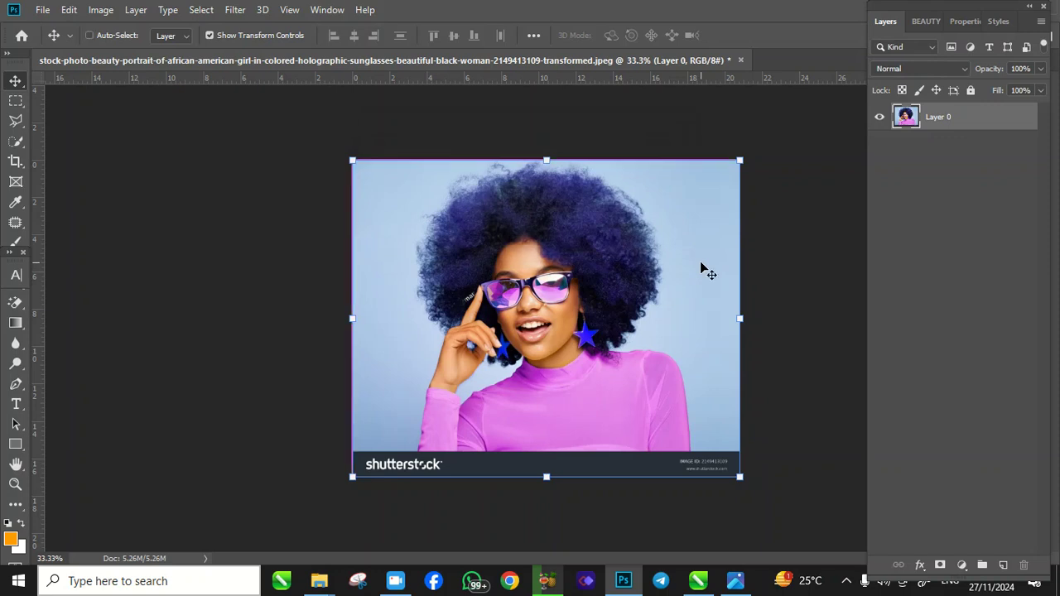
key(ctrl+shift+n)
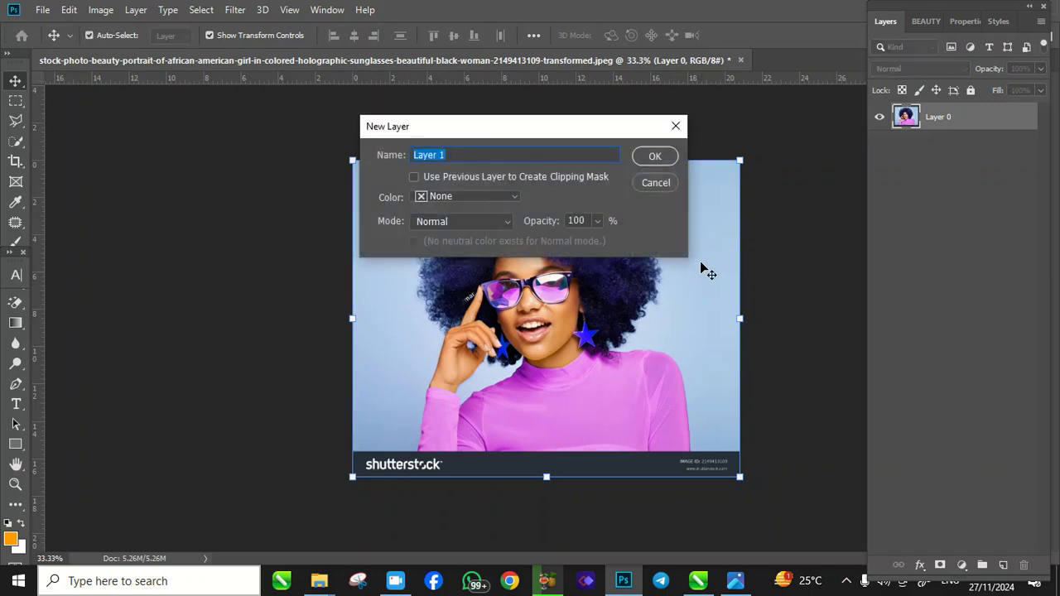
key(Return)
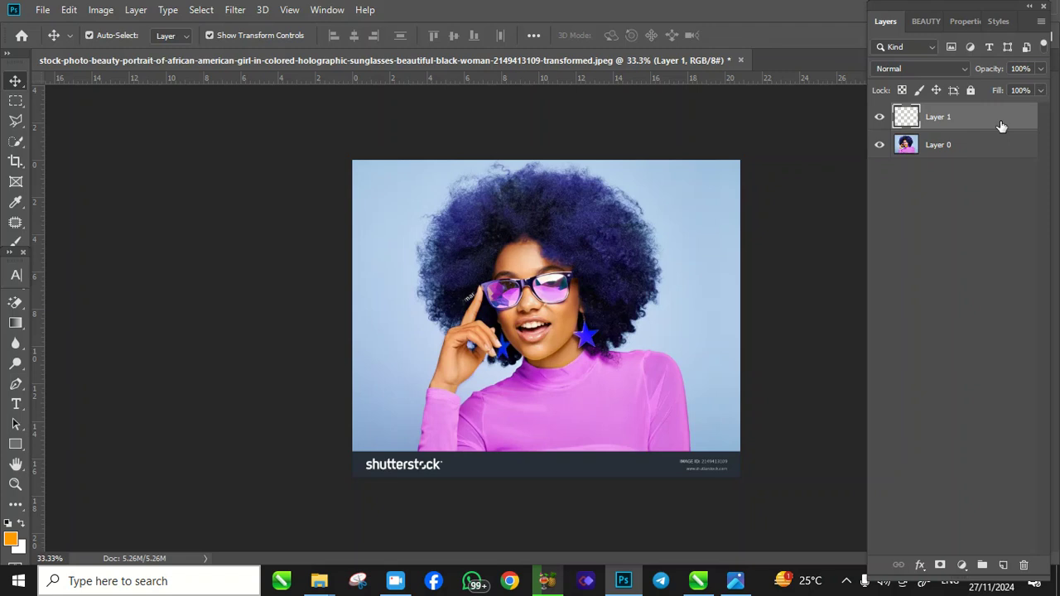
Fill Layer 1 with the orange foreground color and place it below the photo layer.
key(alt+BackSpace)
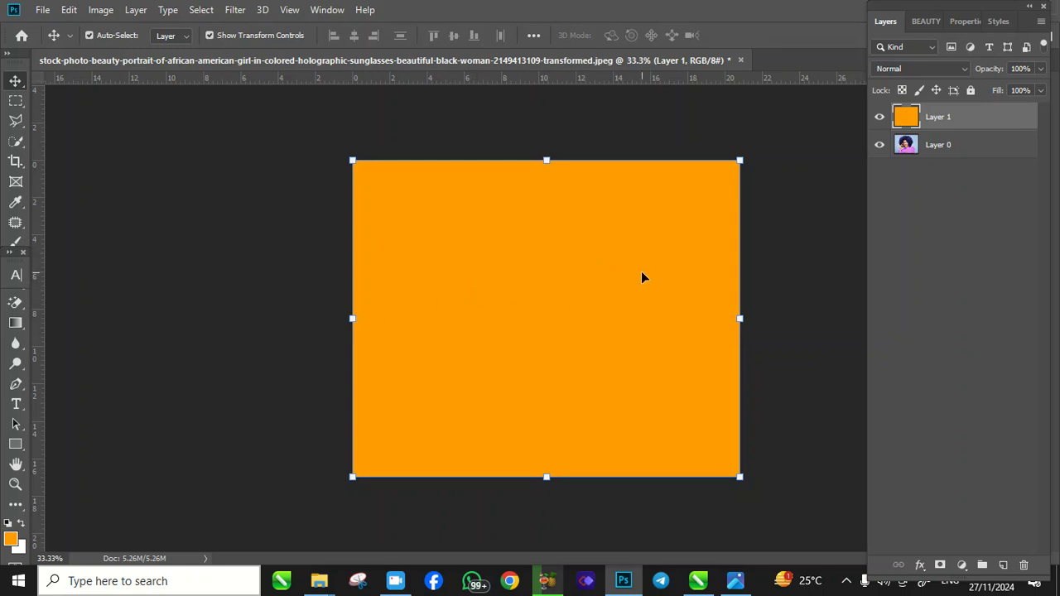
key(ctrl+z)
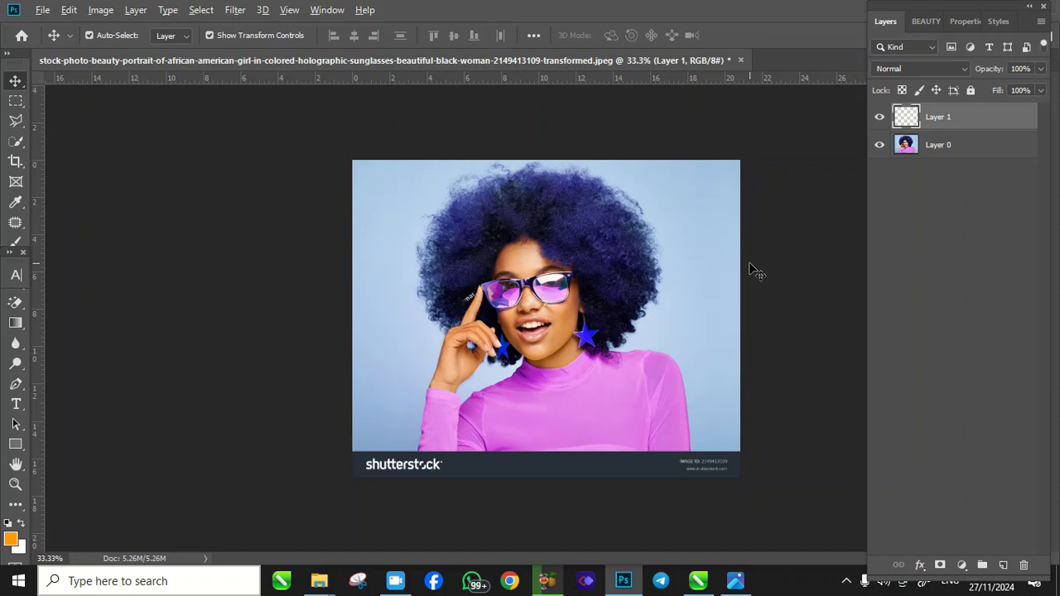
key(alt+BackSpace)
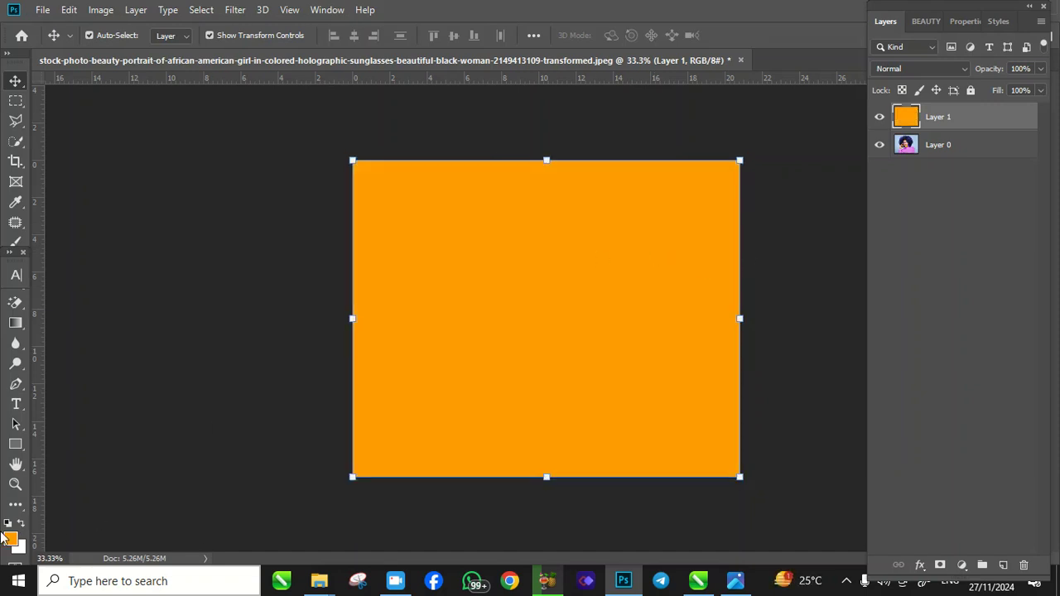
drag(961, 121, 947, 147)
click(956, 122)
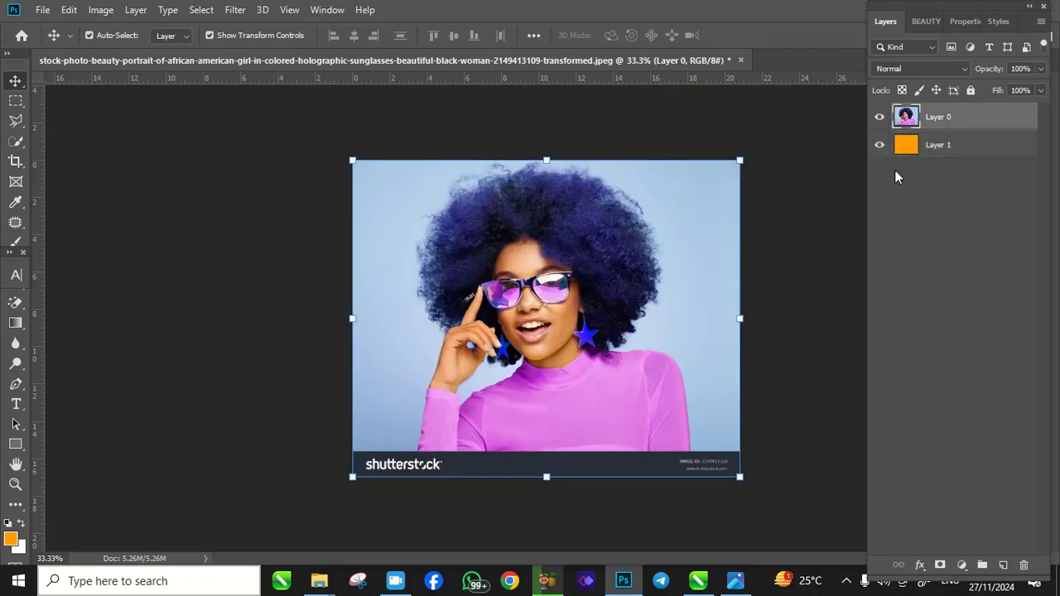
click(951, 147)
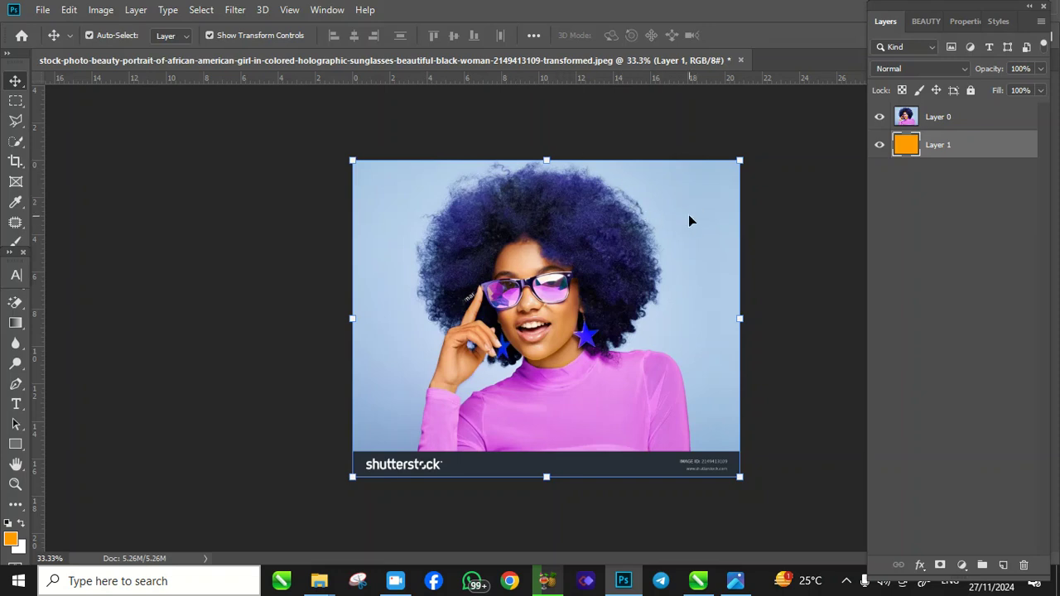
Make the photo layer active and activate the Quick Selection tool.
click(957, 124)
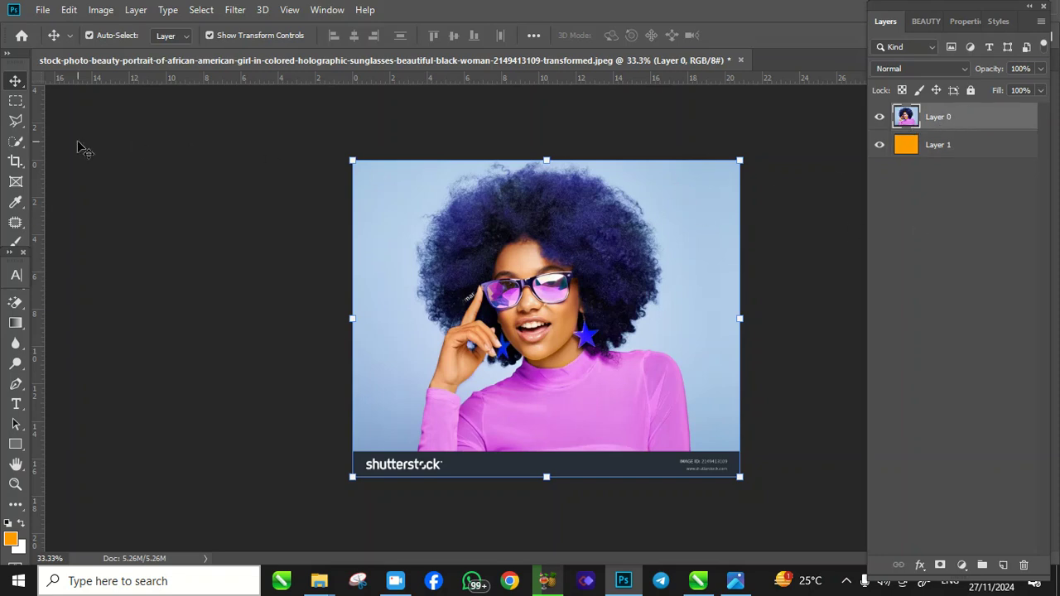
click(17, 143)
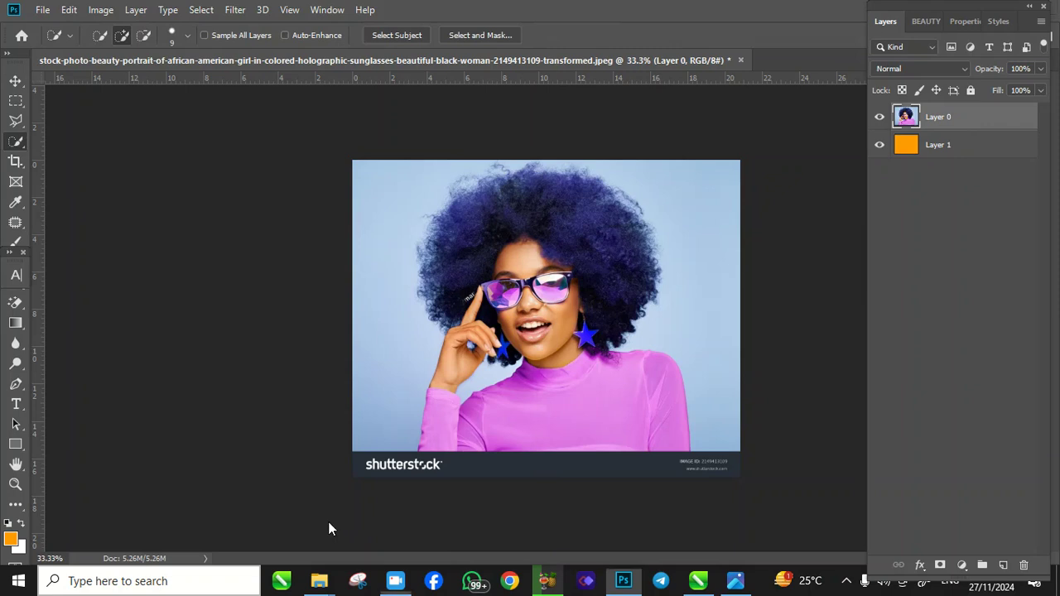
click(11, 142)
right_click(676, 271)
click(580, 254)
key(ctrl+plus)
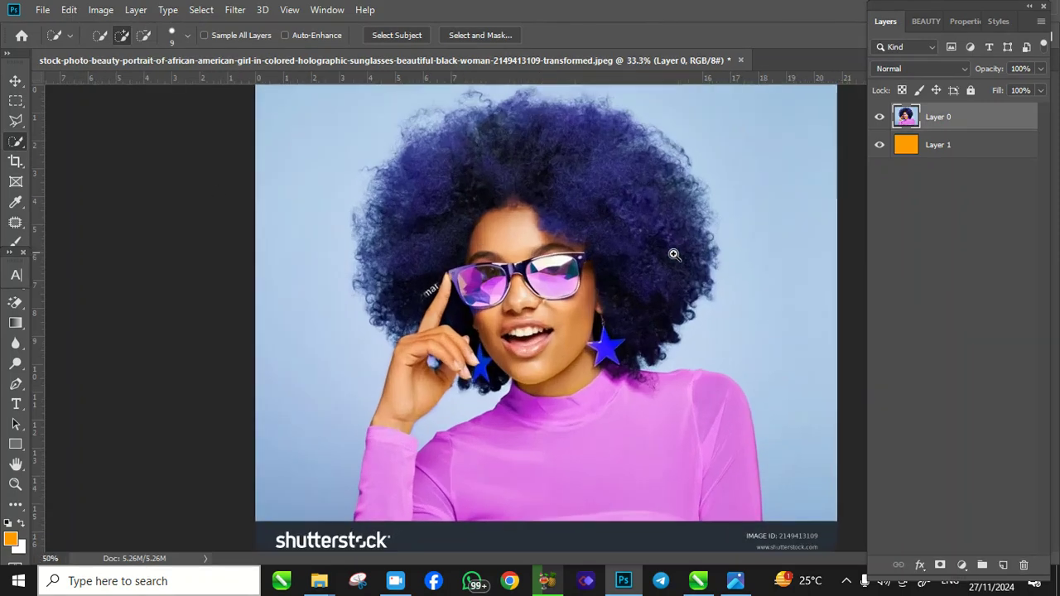
key(ctrl+minus)
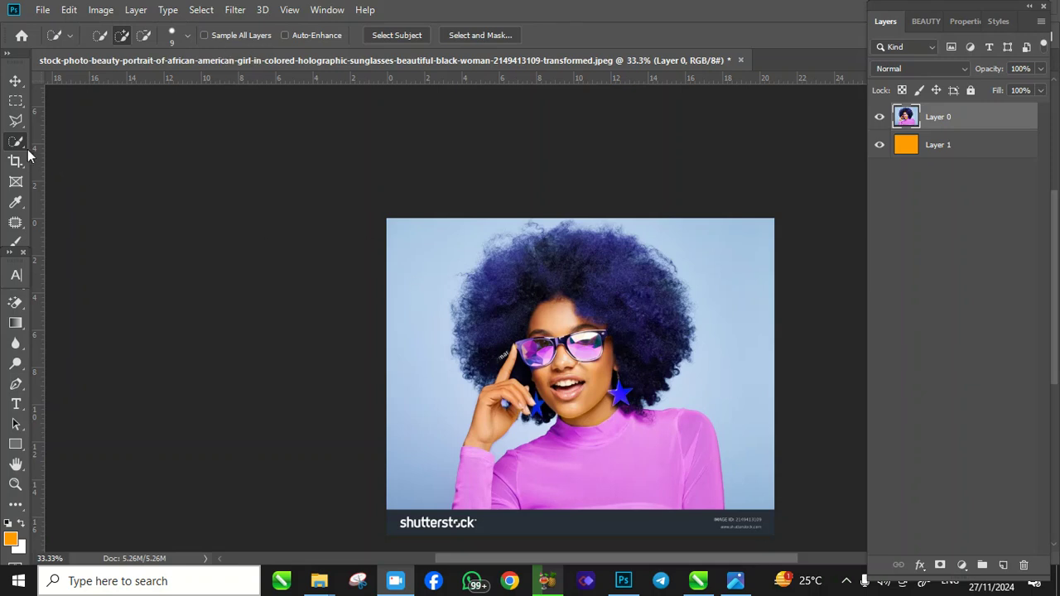
Set the Quick Selection brush size to 60 px.
click(186, 36)
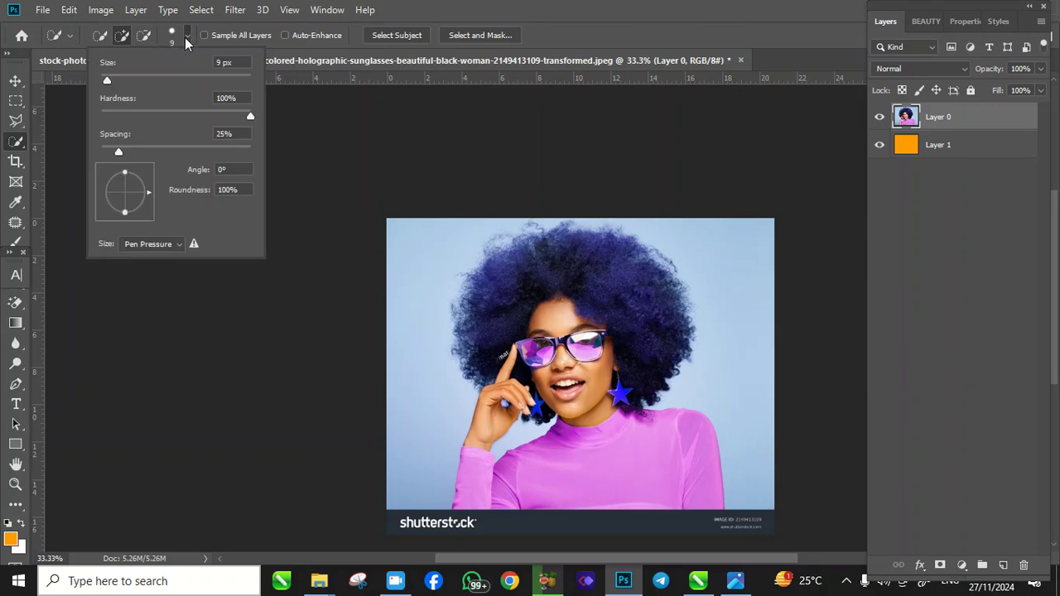
click(161, 77)
key(Return)
key(bracketright)
key(bracketright)
key(bracketleft)
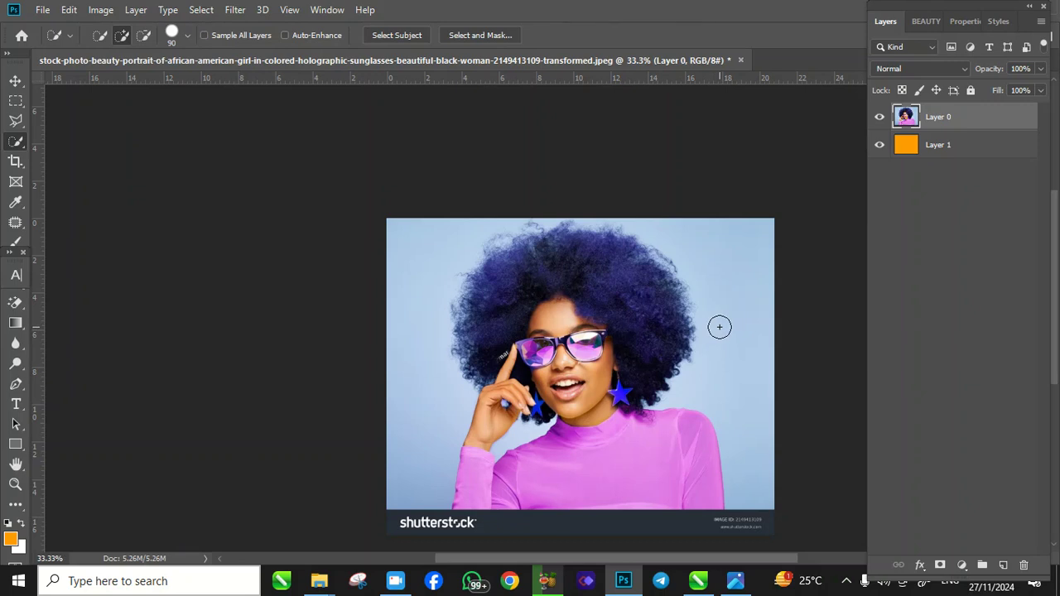
key(bracketleft)
key(bracketleft)
key(bracketleft)
key(bracketright)
key(bracketright)
key(bracketright)
key(bracketright)
key(bracketright)
key(bracketright)
key(bracketright)
key(bracketright)
key(bracketleft)
key(bracketleft)
key(bracketleft)
key(bracketleft)
key(space)
ctrl+click(712, 311)
key(bracketleft)
key(bracketleft)
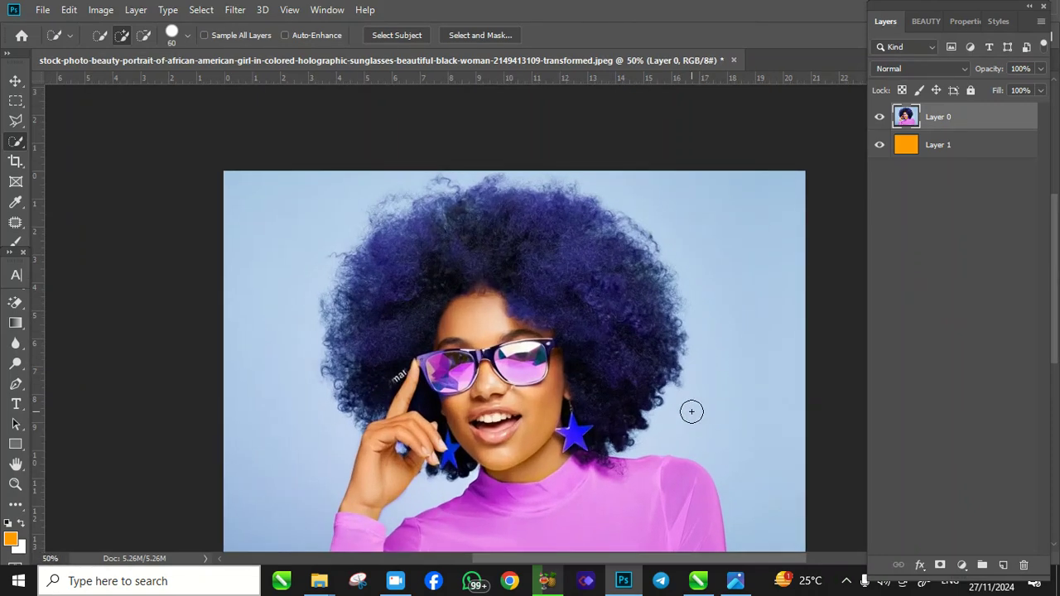
Select the blue background beside the star earring and shoulder up to the image corner, and subtract the adjoining hair edge from the selection.
mouse_move(688, 414)
mouse_down()
mouse_move(634, 346)
mouse_move(671, 359)
mouse_move(701, 442)
mouse_move(692, 428)
mouse_up()
drag(646, 313, 744, 384)
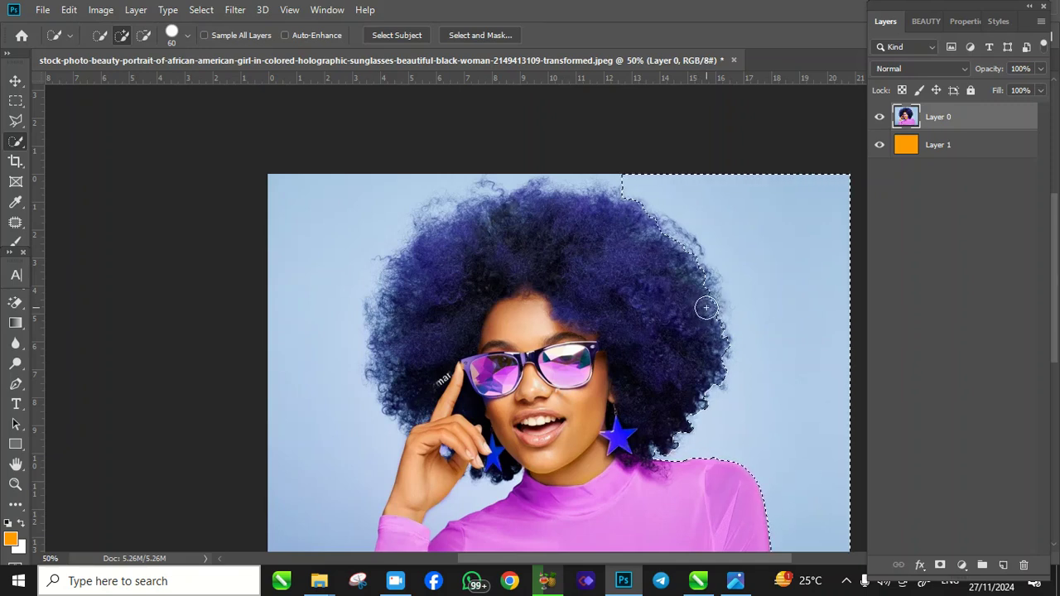
key(alt)
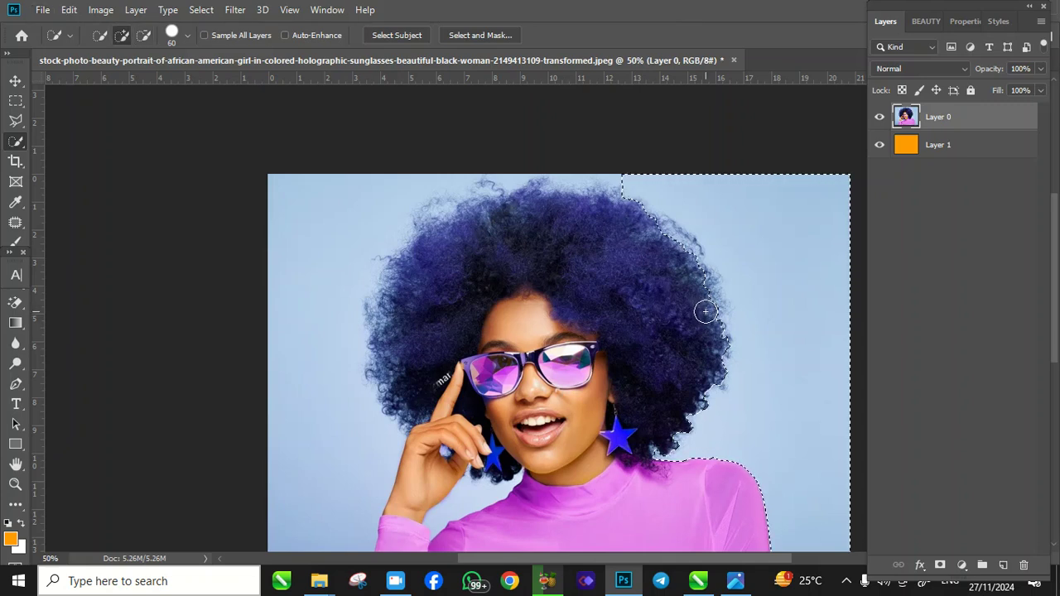
key(alt)
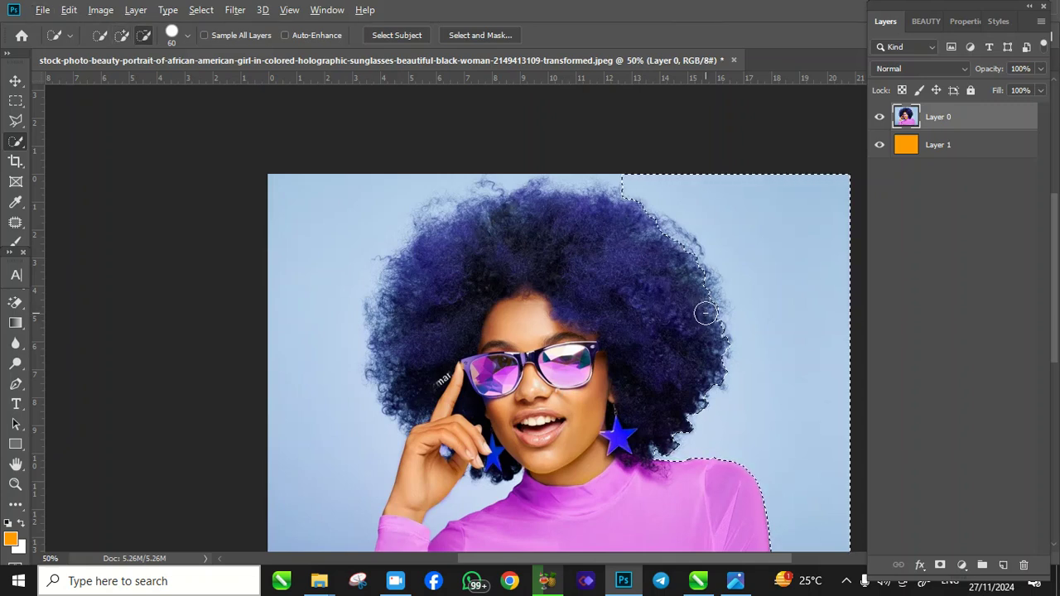
key(alt)
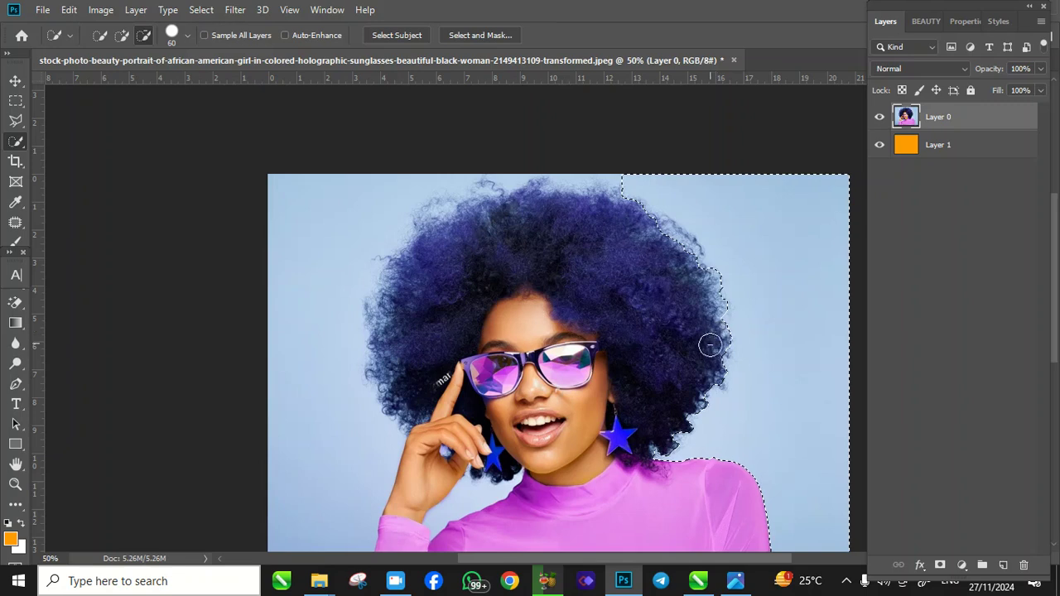
alt+click(715, 380)
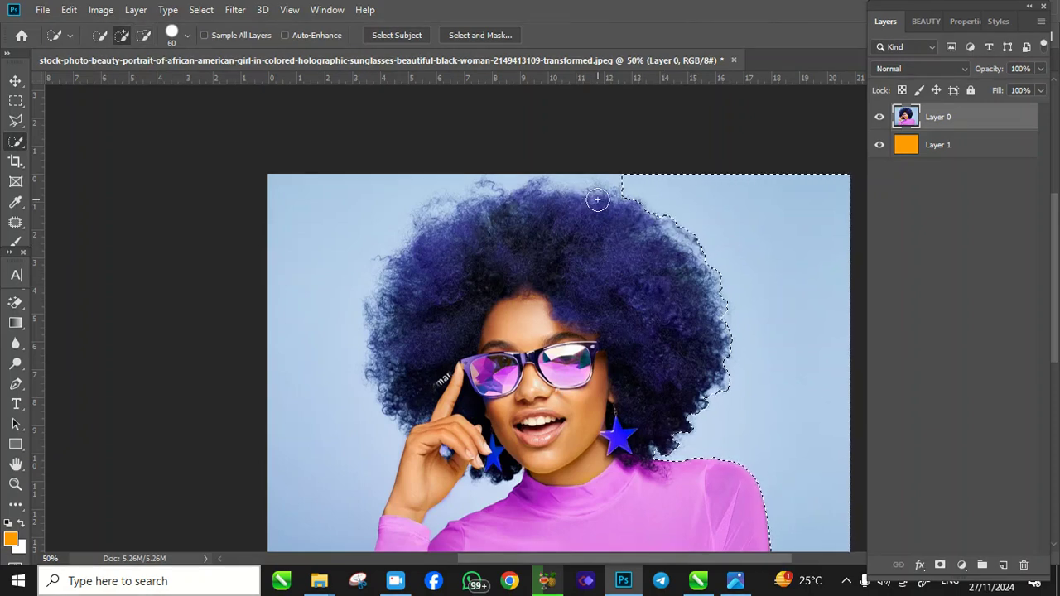
Extend the selection over the blue background above the hair and down along the raised-hand side of the woman.
mouse_move(613, 169)
mouse_down()
mouse_move(455, 177)
mouse_move(402, 191)
mouse_move(383, 213)
mouse_up()
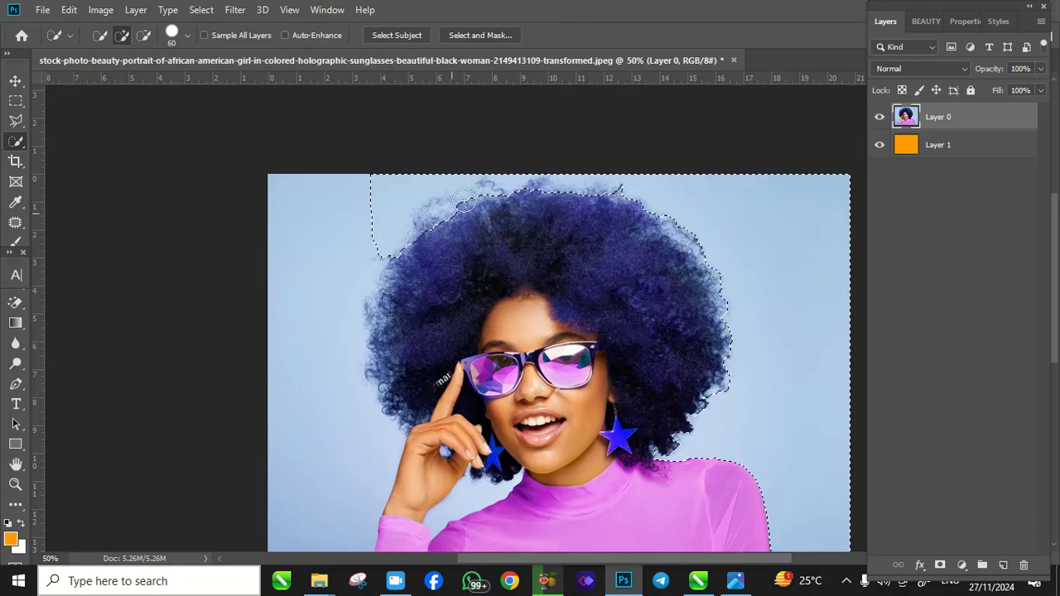
scroll(459, 237, down, 1)
click(348, 257)
scroll(455, 381, down, 5)
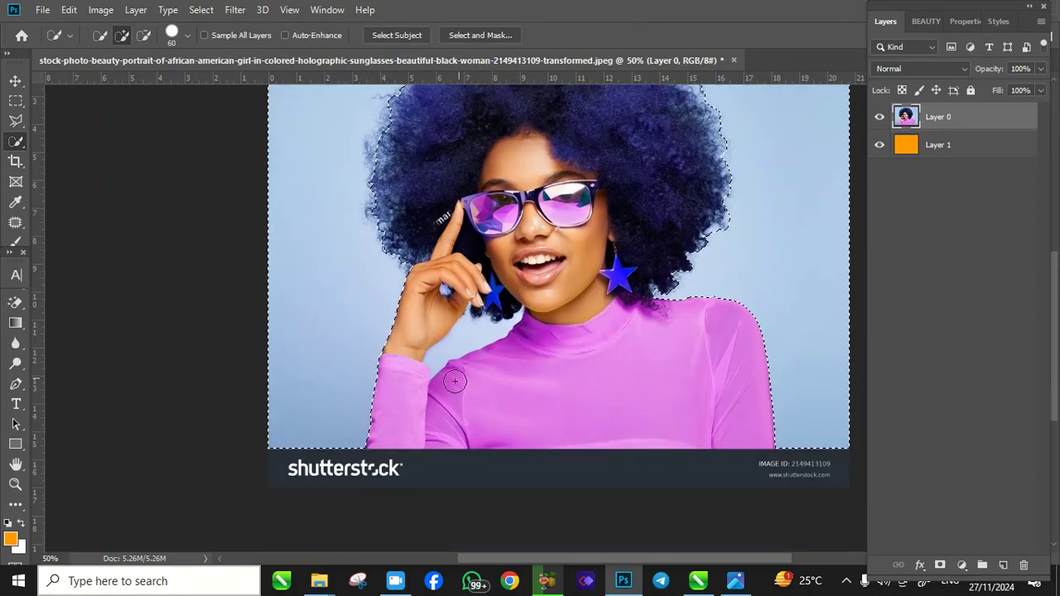
Subtract the stray curls at the crown and on the raised-hand side of the hair from the selection, using a 45 px brush.
scroll(370, 302, up, 4)
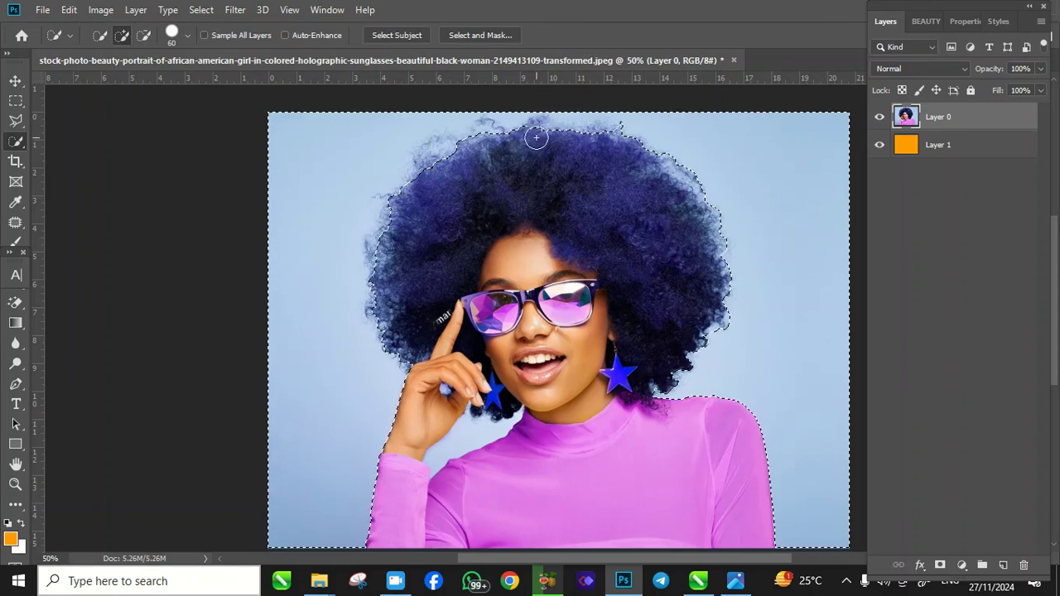
key(alt)
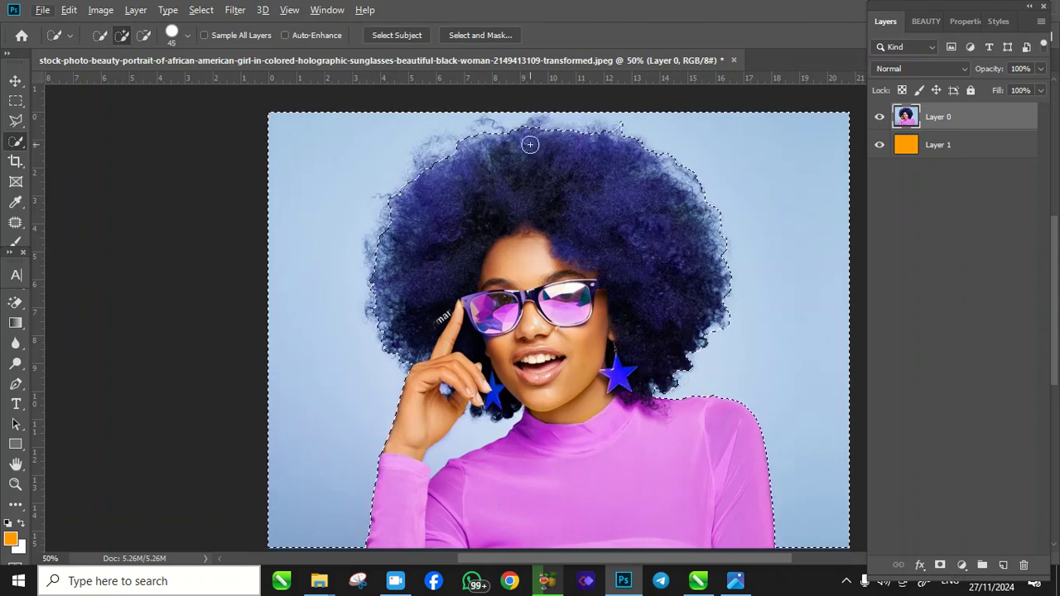
key(alt)
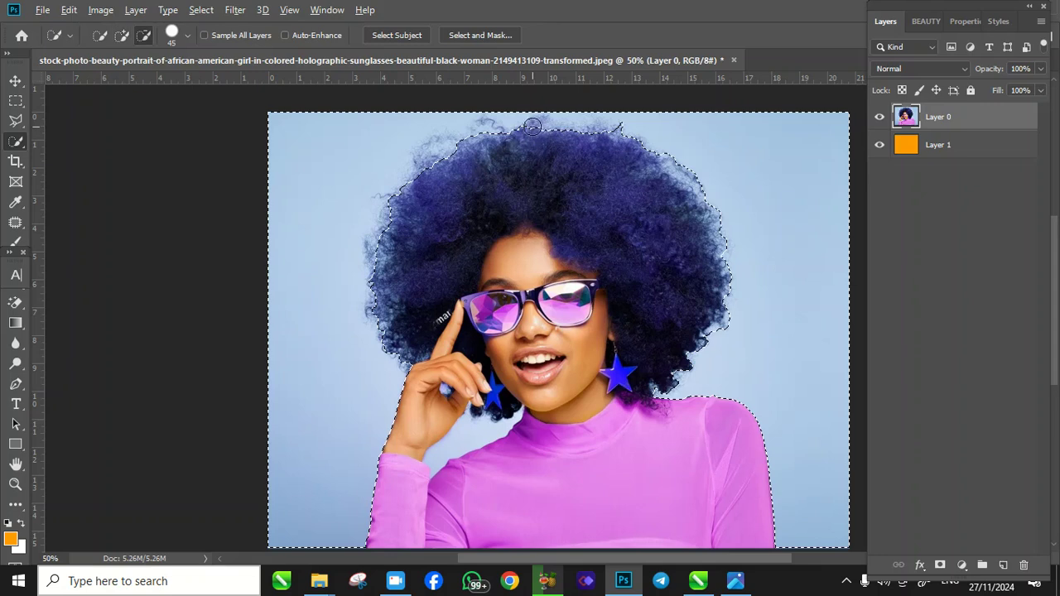
key(alt)
key(alt)
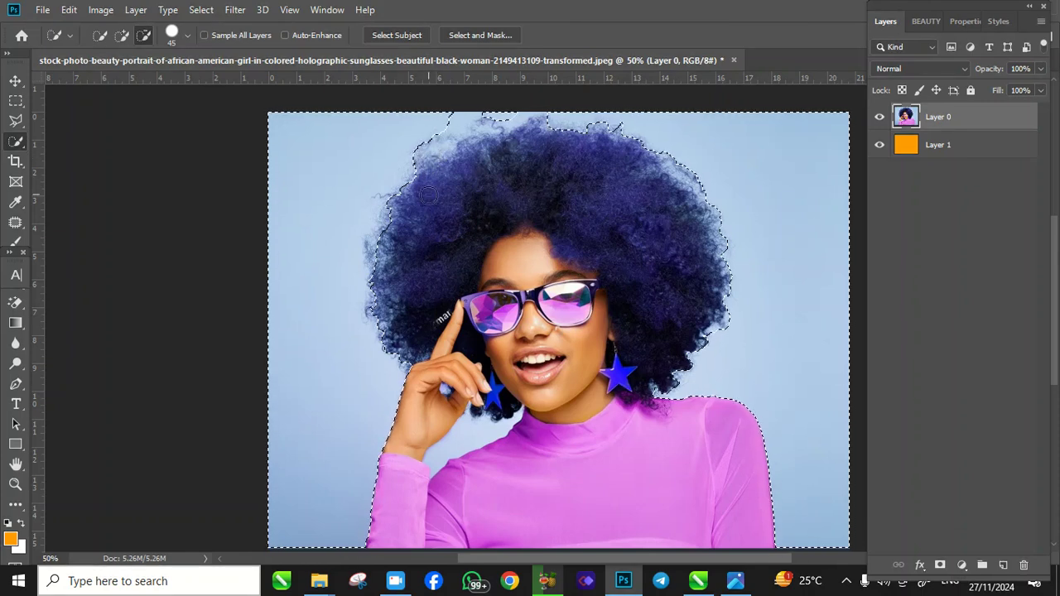
click(382, 200)
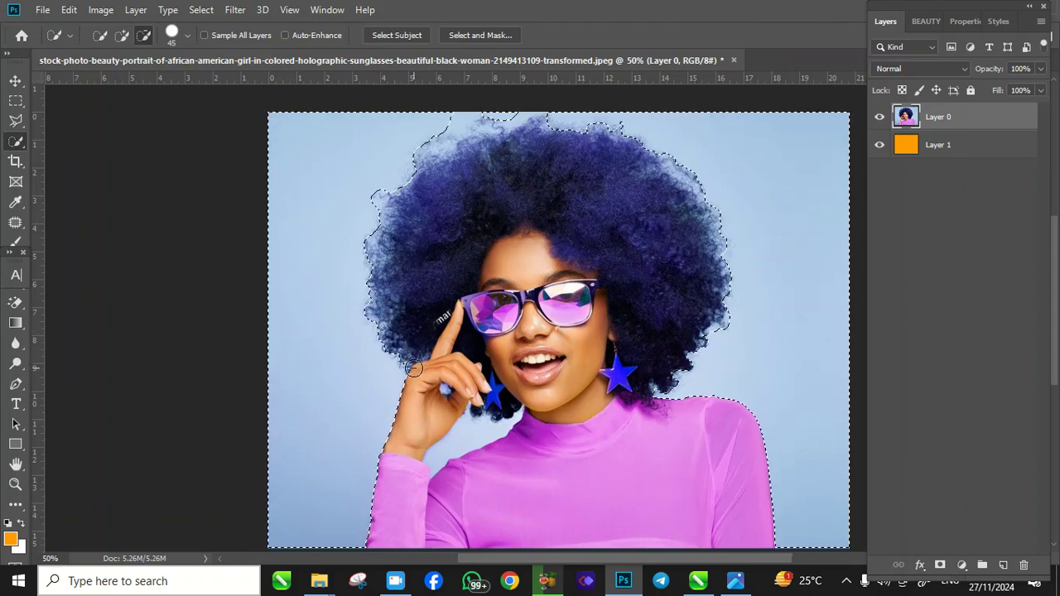
Add the blue gap between the raised arm, the curls below the earring and the shoulder to the selection, using a 35 px brush.
scroll(455, 367, down, 2)
scroll(455, 367, down, 1)
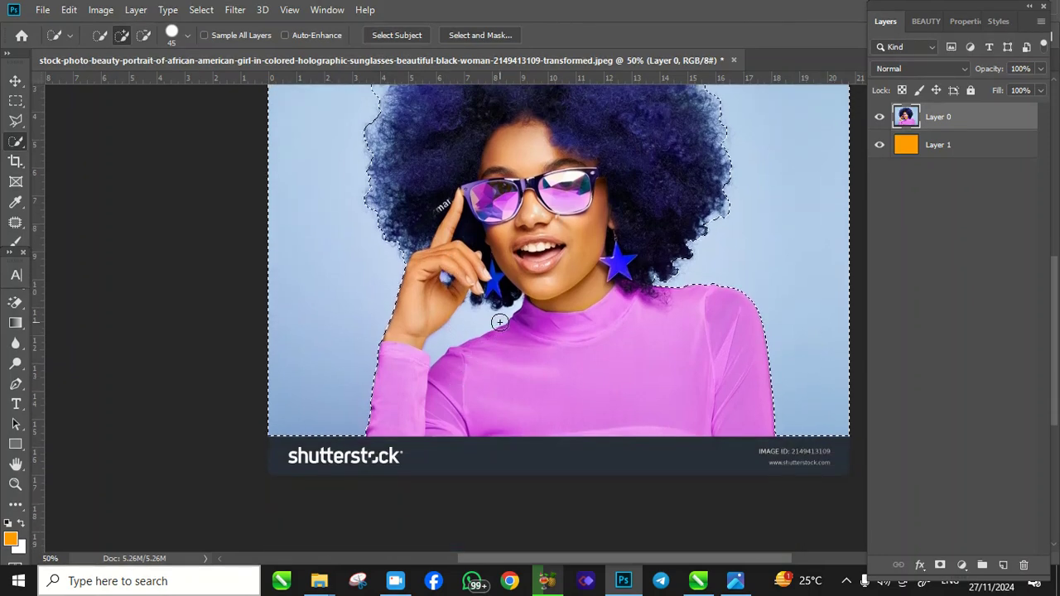
scroll(481, 340, up, 3)
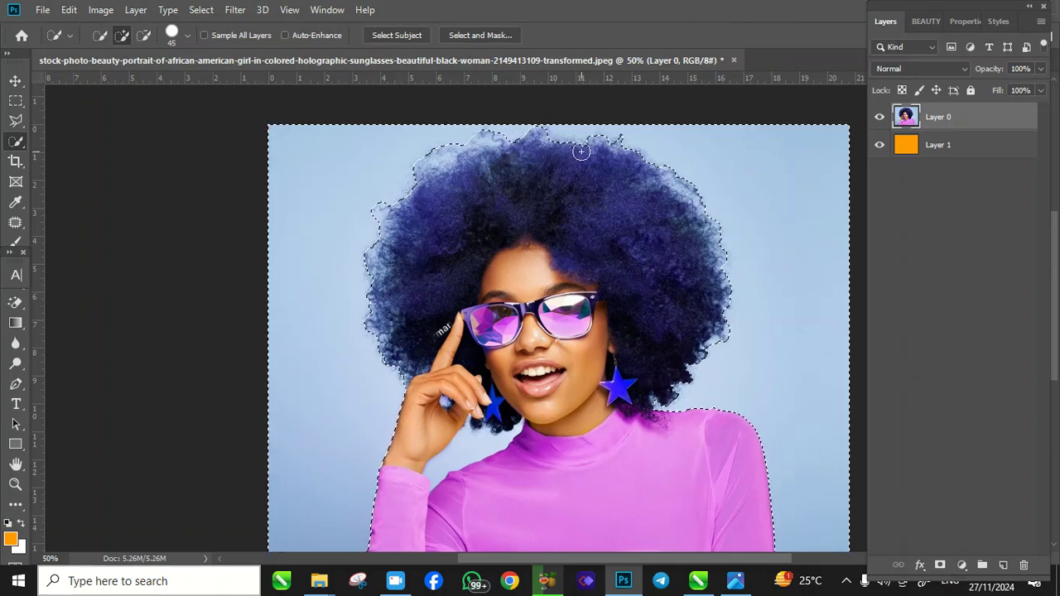
scroll(558, 253, down, 1)
scroll(558, 253, down, 3)
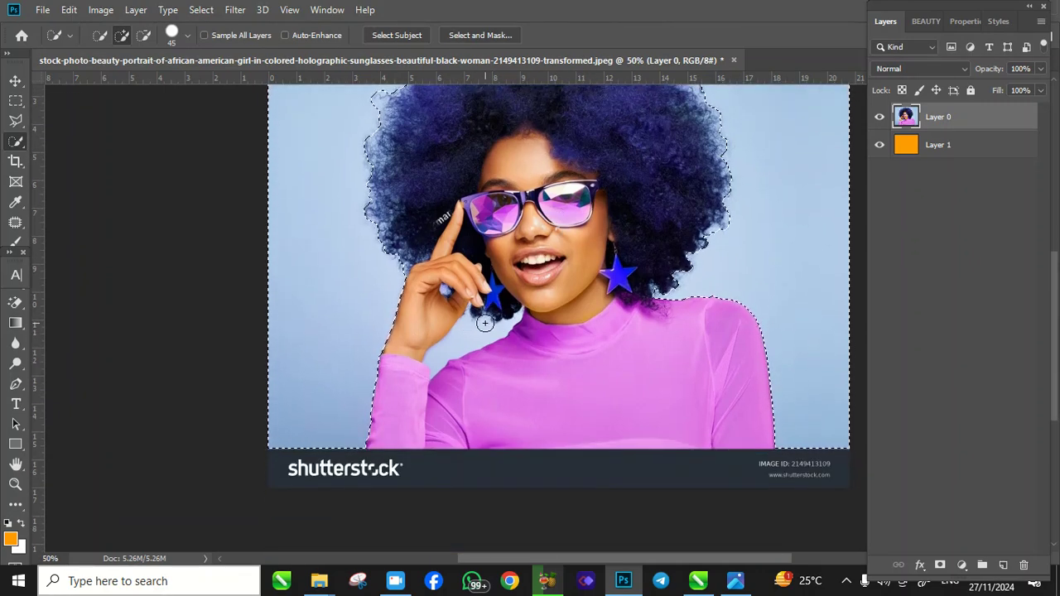
key(bracketleft)
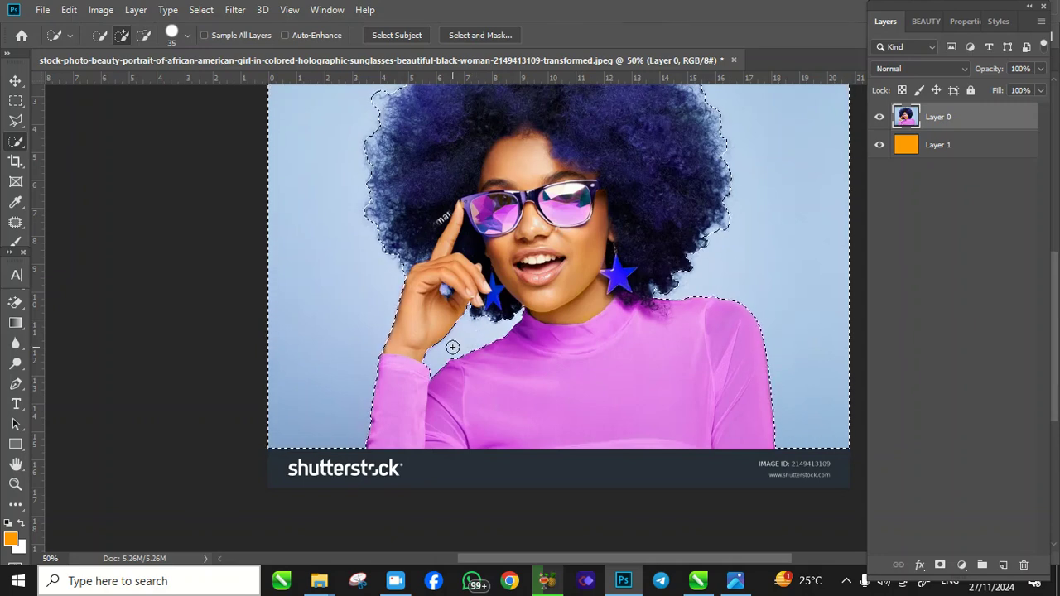
scroll(455, 344, up, 1)
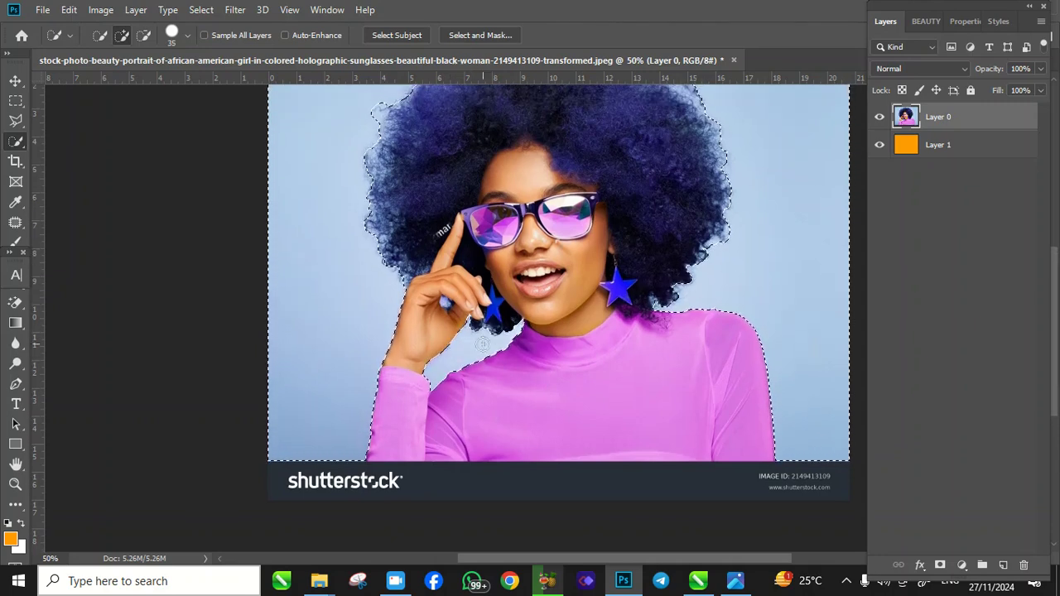
Check the selection outline around the hair and body, and invert the selection.
scroll(484, 343, up, 5)
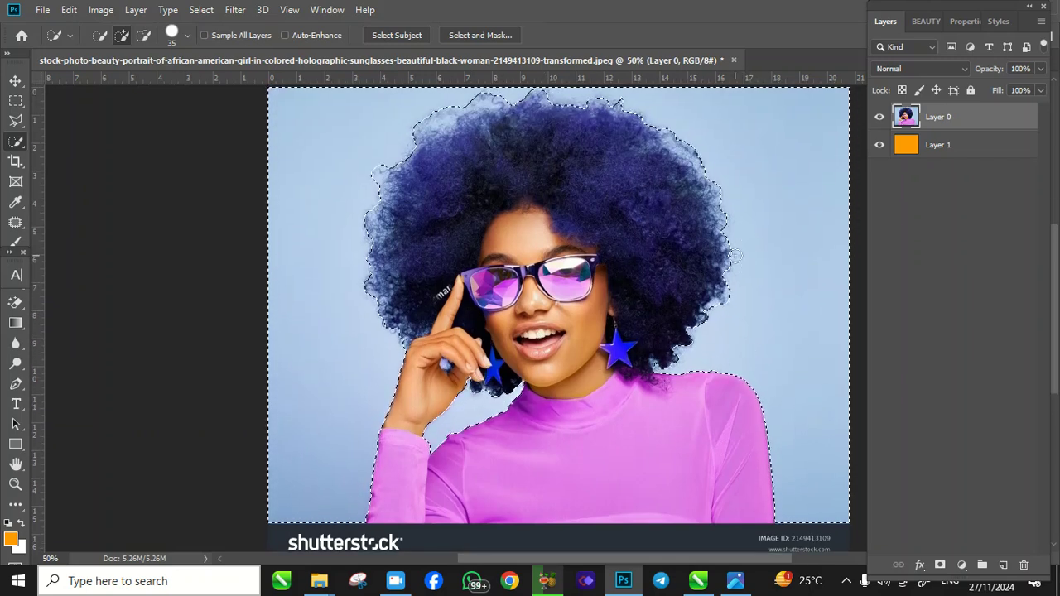
scroll(617, 277, up, 4)
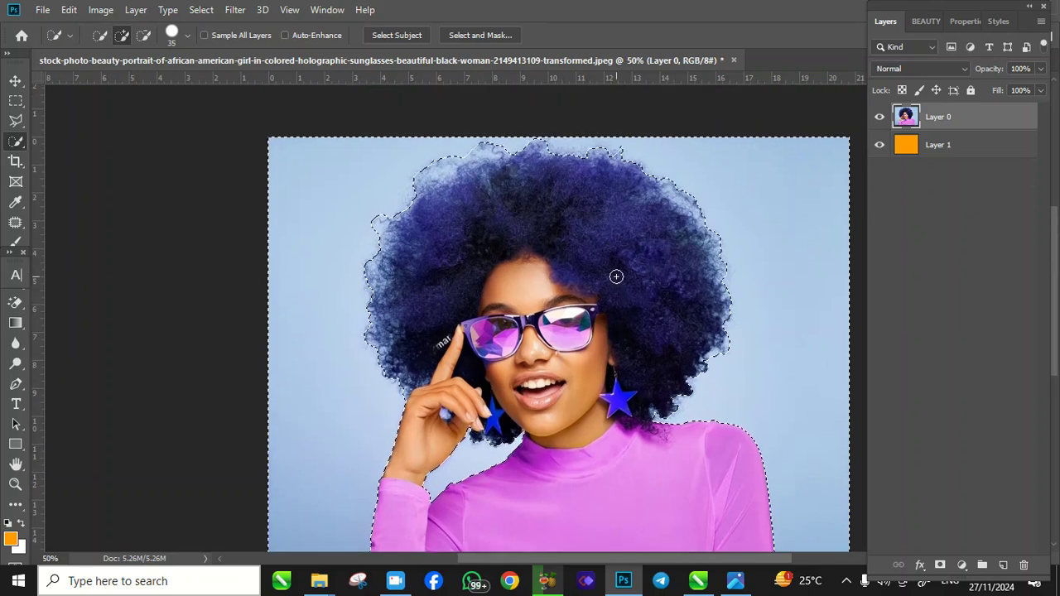
scroll(684, 265, down, 2)
scroll(681, 273, up, 1)
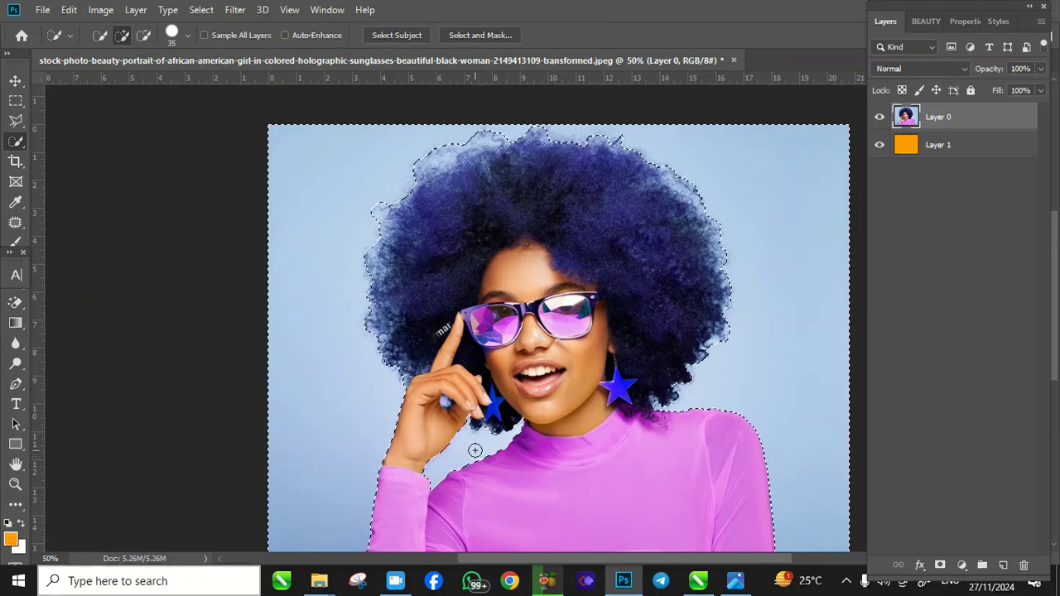
scroll(746, 348, down, 2)
key(ctrl+minus)
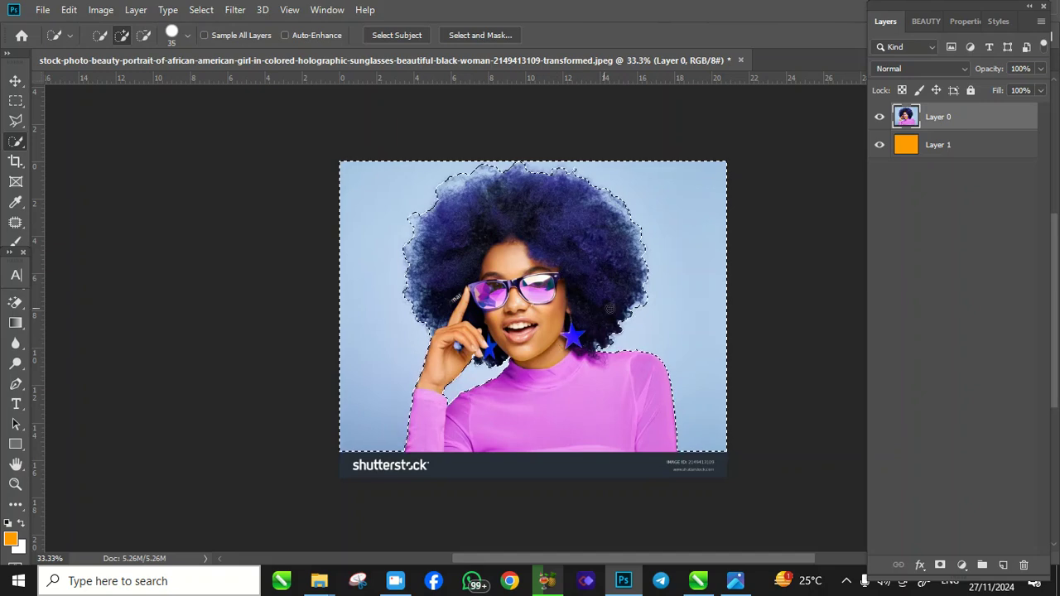
right_click(655, 191)
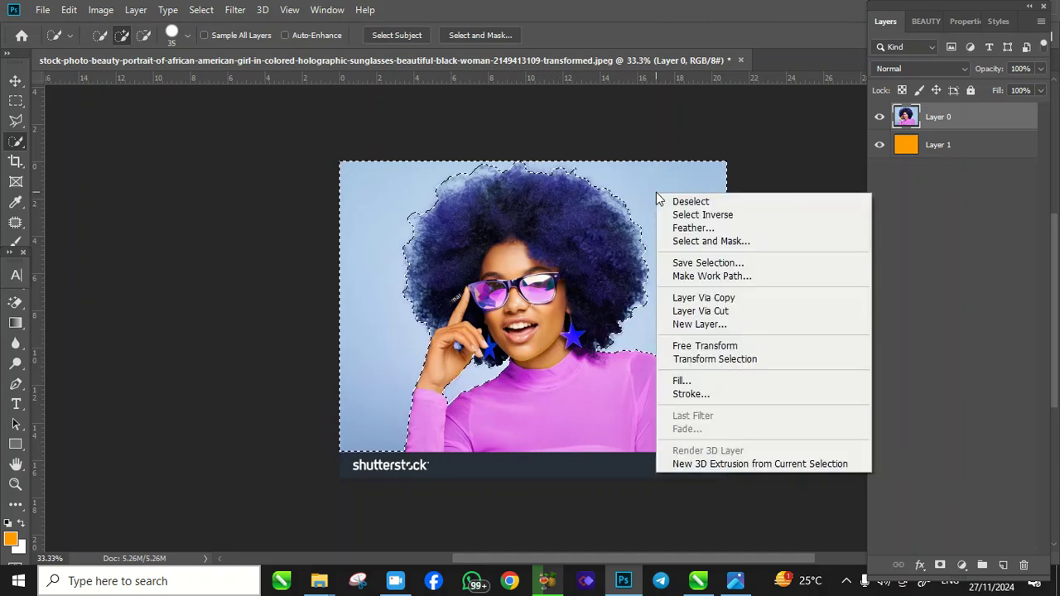
click(754, 217)
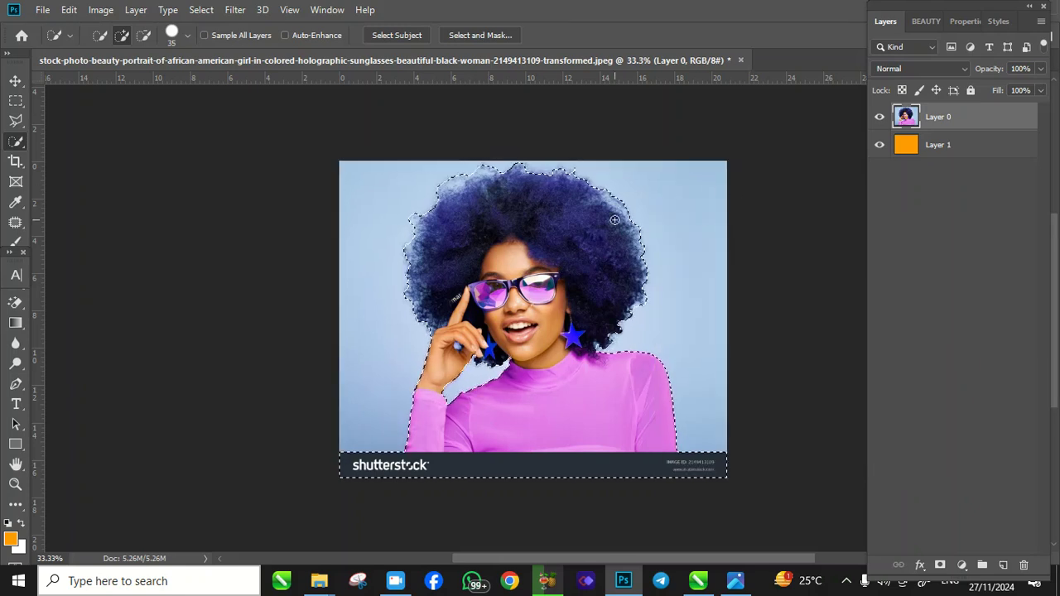
Open Select and Mask for the selection and set the On Black preview's opacity to 65%.
click(488, 36)
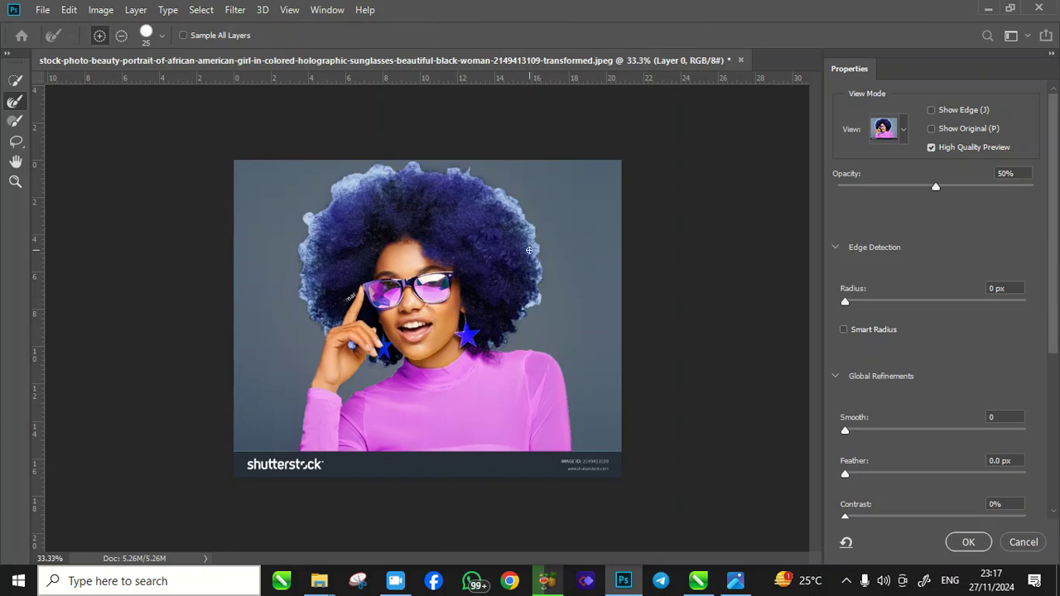
click(906, 131)
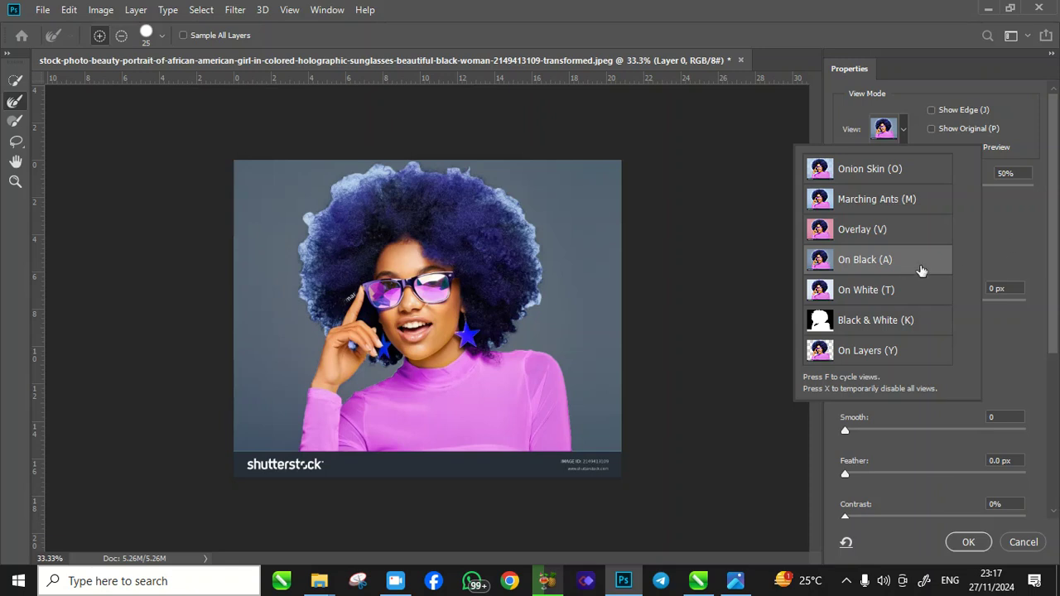
click(907, 133)
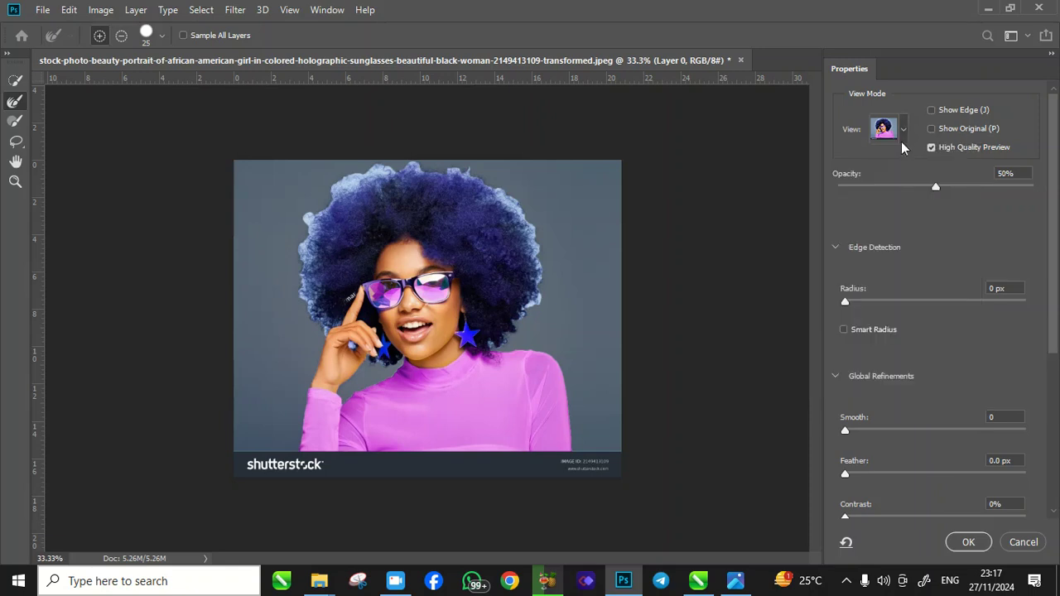
click(904, 133)
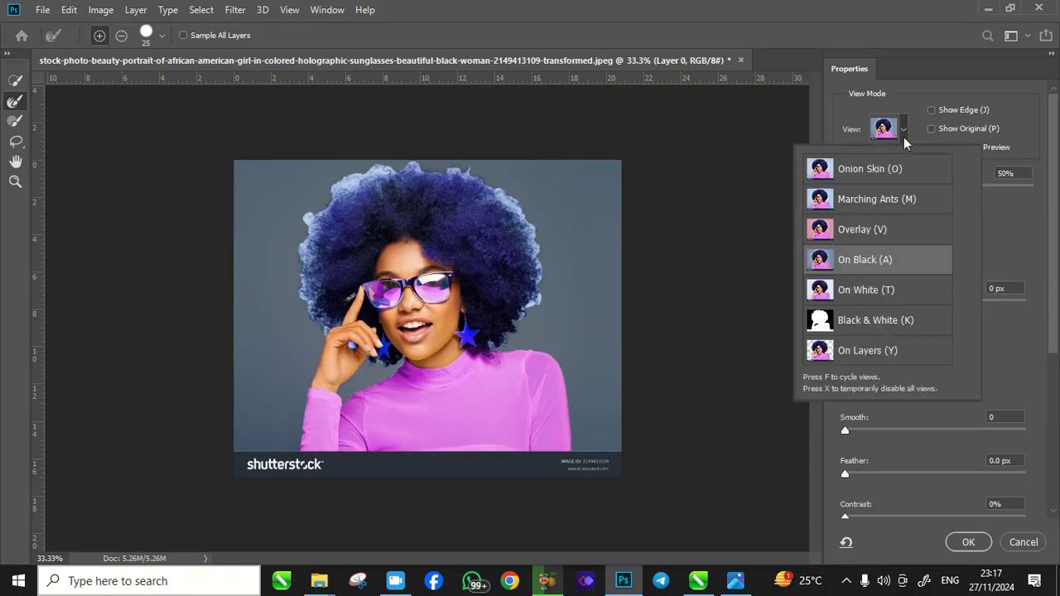
click(966, 239)
drag(935, 187, 978, 185)
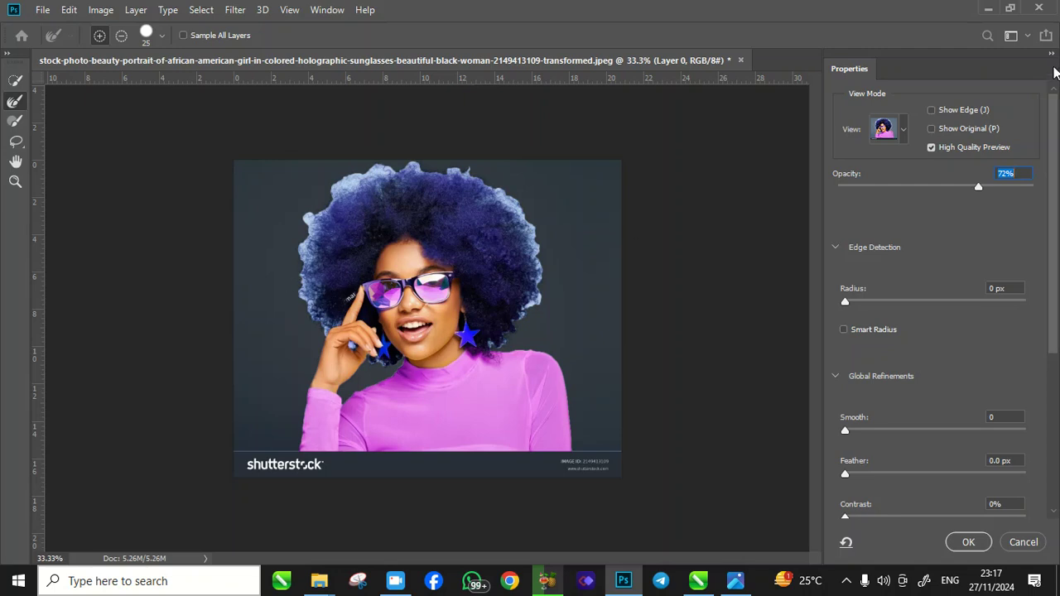
drag(961, 191, 965, 190)
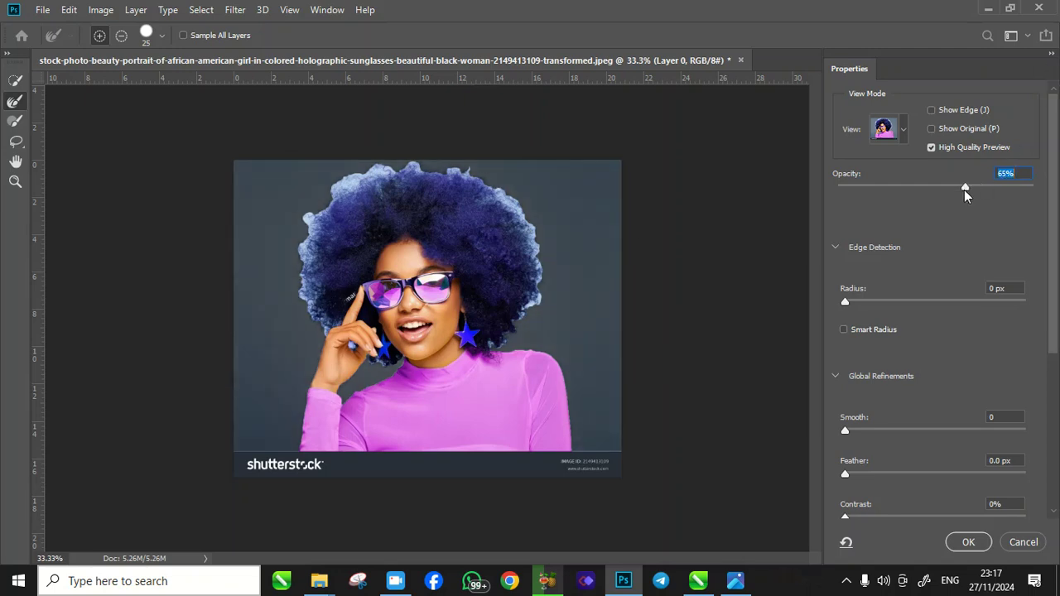
Refine the hair edge opposite the raised hand, from above the shoulder up toward the crown, with an 80 px Refine Edge brush.
click(18, 100)
key(bracketright)
key(bracketright)
key(bracketright)
key(bracketright)
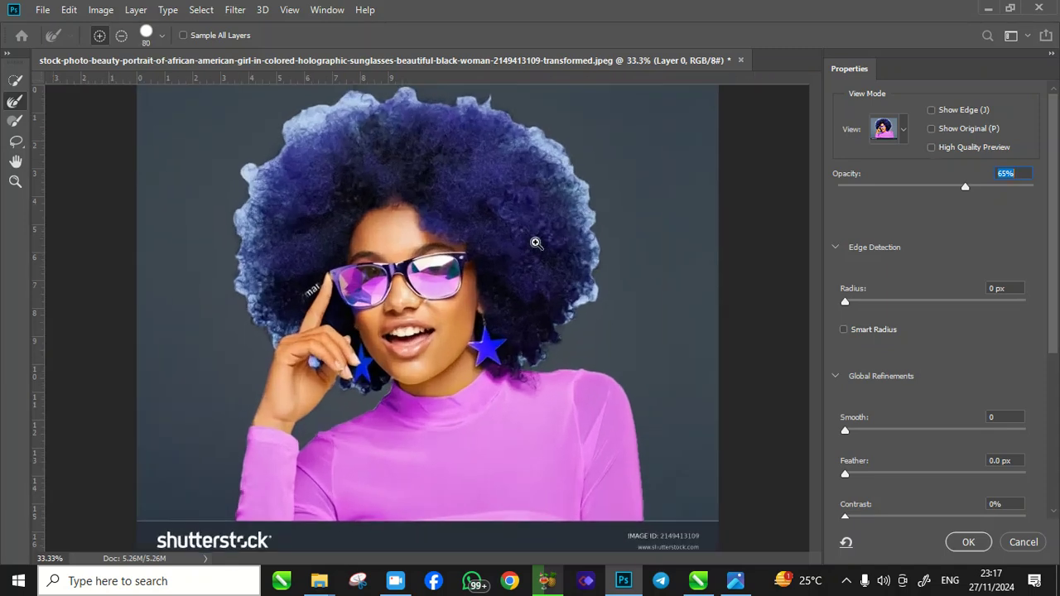
key(ctrl+plus)
mouse_move(593, 197)
mouse_down()
mouse_move(581, 195)
mouse_move(588, 249)
mouse_up()
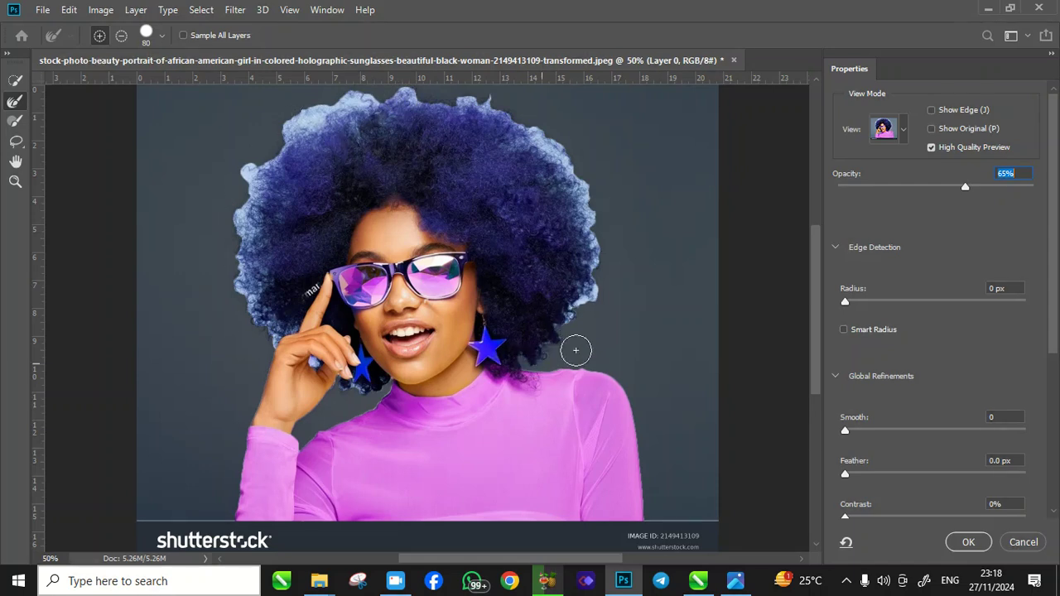
mouse_move(579, 315)
mouse_down()
mouse_move(598, 290)
mouse_move(613, 298)
mouse_move(583, 305)
mouse_move(597, 221)
mouse_move(614, 208)
mouse_move(598, 225)
mouse_move(572, 166)
mouse_up()
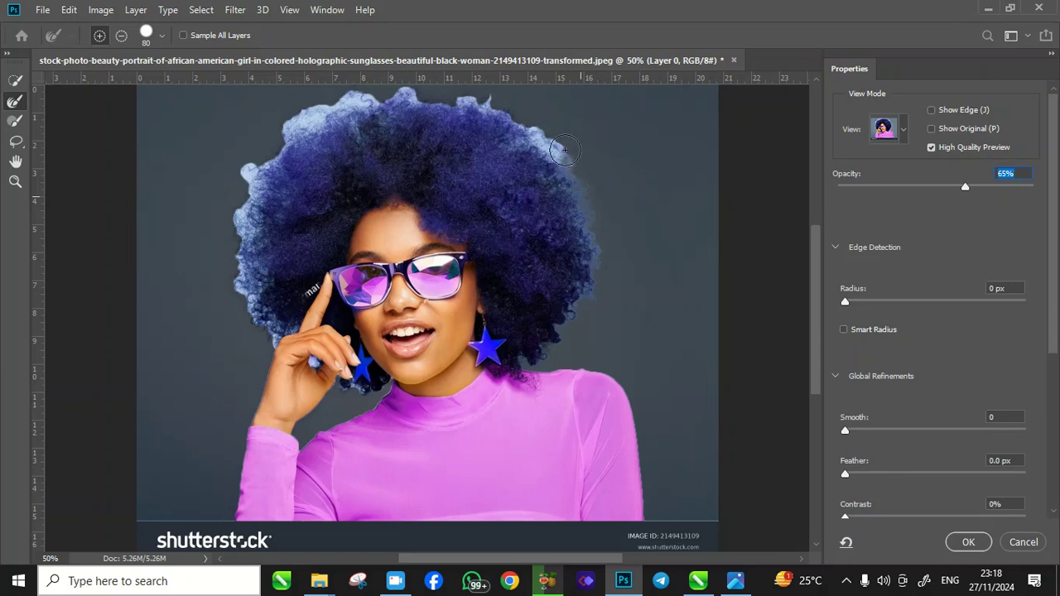
drag(563, 158, 513, 120)
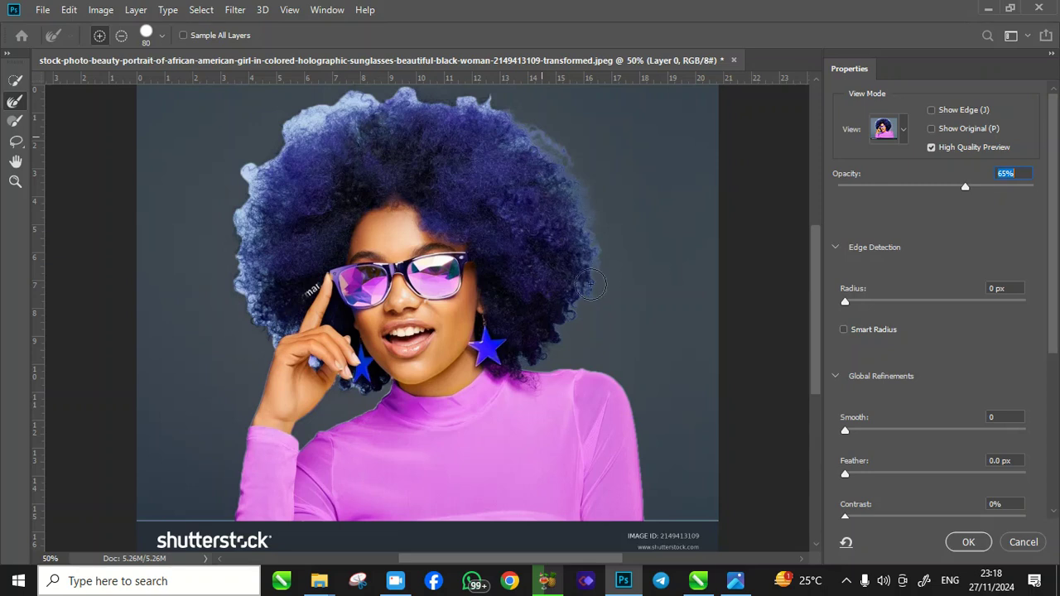
Refine the hair edge over the crown and down the raised-hand side with the Refine Edge brush.
mouse_move(491, 103)
mouse_down()
mouse_move(456, 91)
mouse_move(414, 105)
mouse_move(409, 90)
mouse_move(419, 96)
mouse_move(339, 103)
mouse_move(298, 123)
mouse_move(250, 179)
mouse_move(287, 206)
mouse_up()
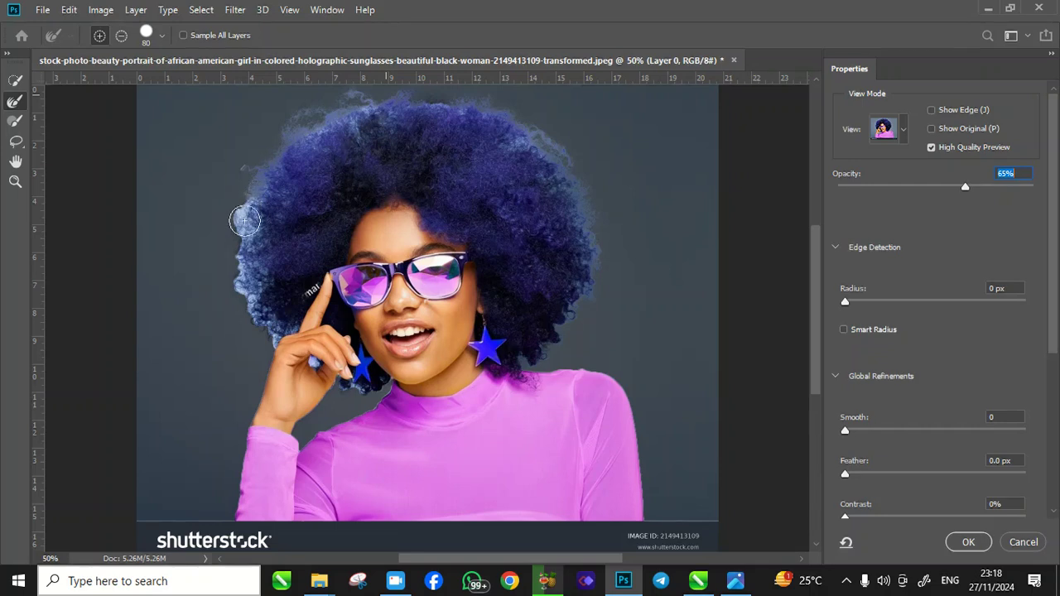
mouse_move(240, 247)
mouse_down()
mouse_move(241, 320)
mouse_move(261, 316)
mouse_move(268, 340)
mouse_move(231, 332)
mouse_up()
mouse_move(215, 240)
mouse_down()
mouse_move(250, 261)
mouse_move(260, 278)
mouse_move(251, 284)
mouse_up()
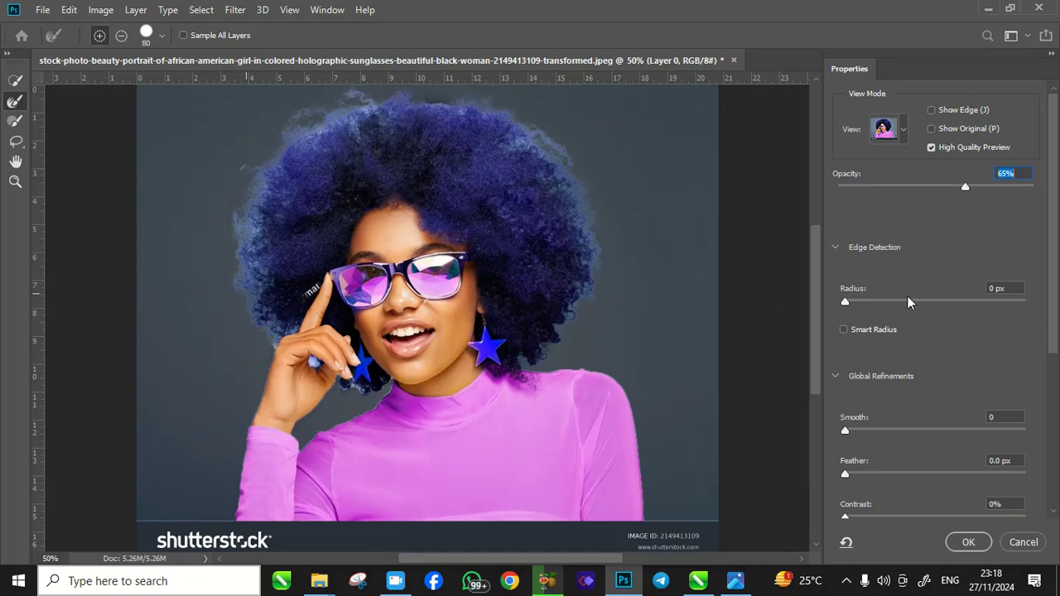
Set the edge detection radius to 2 px, decontaminate colors at 100%, and output the cutout to a new layer with layer mask.
drag(847, 304, 860, 310)
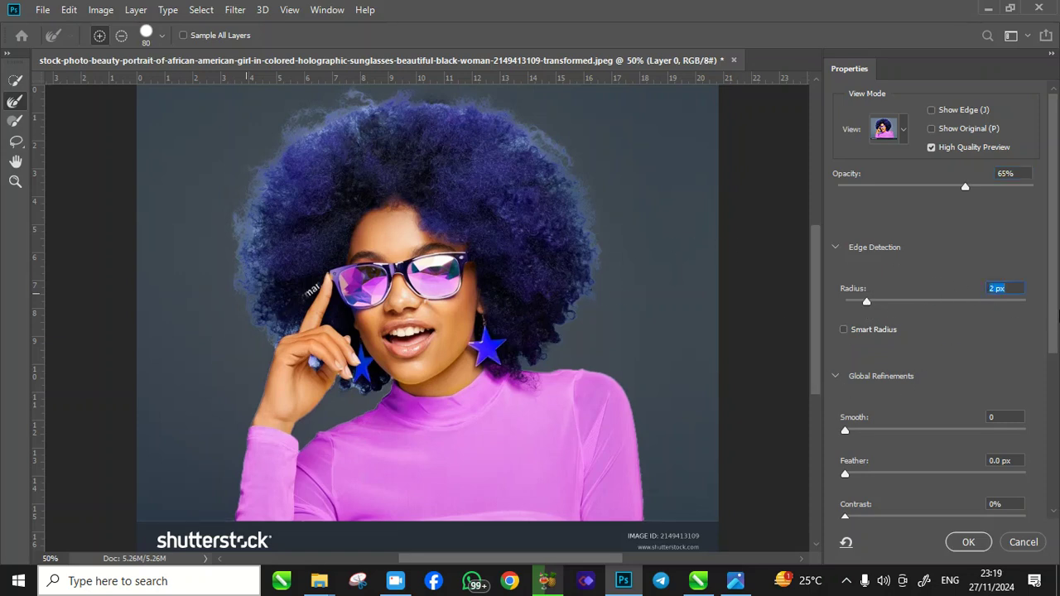
drag(1055, 322, 1057, 495)
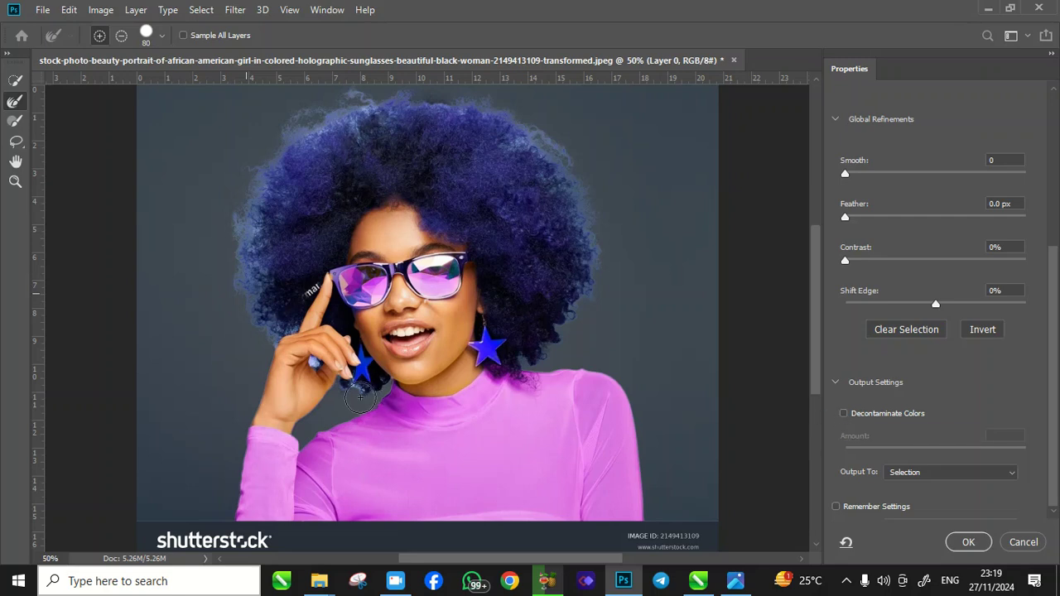
key(bracketleft)
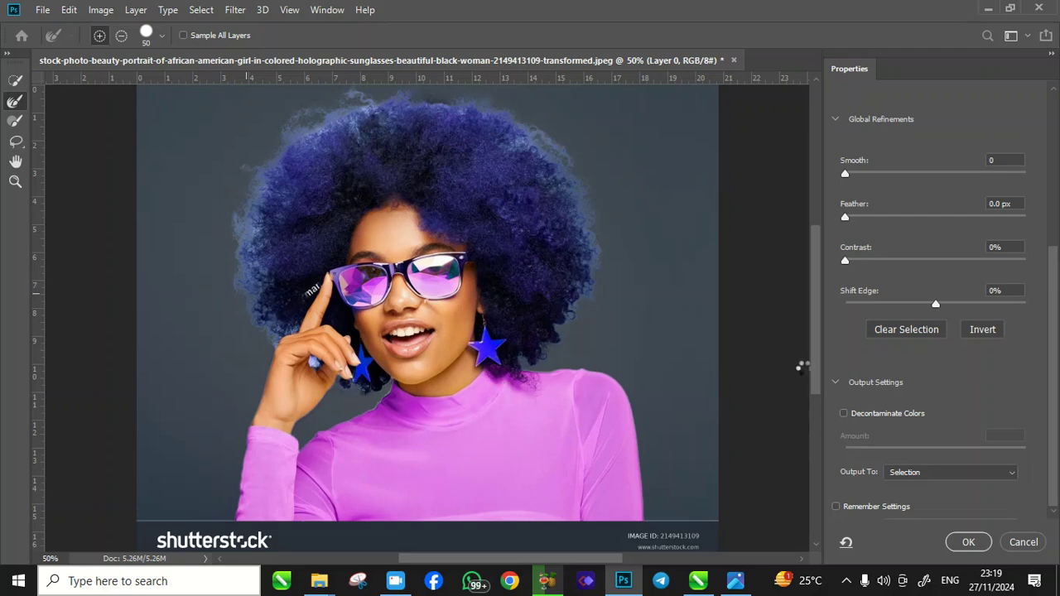
click(844, 413)
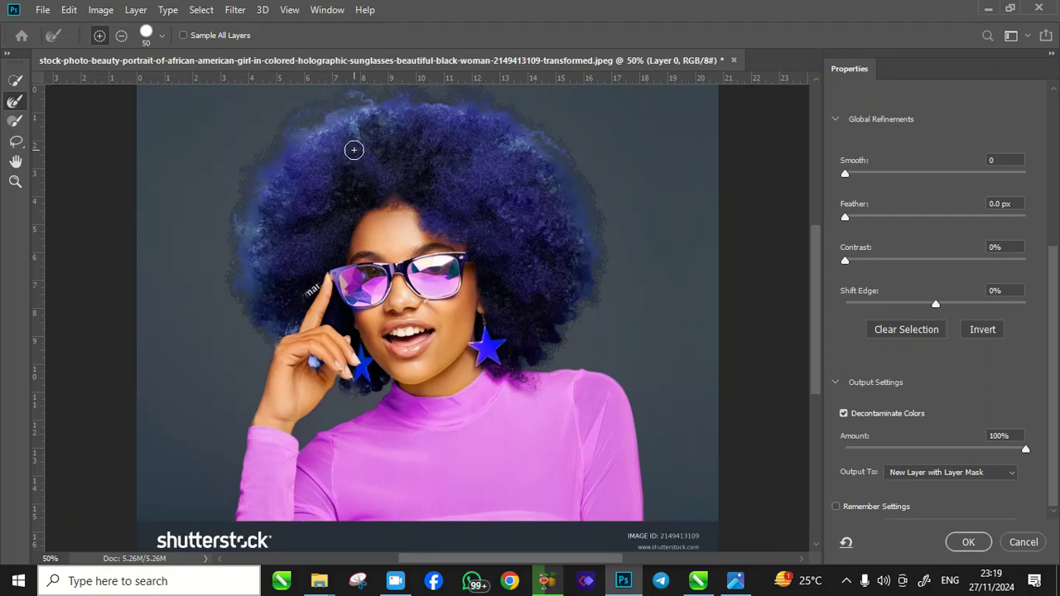
click(966, 542)
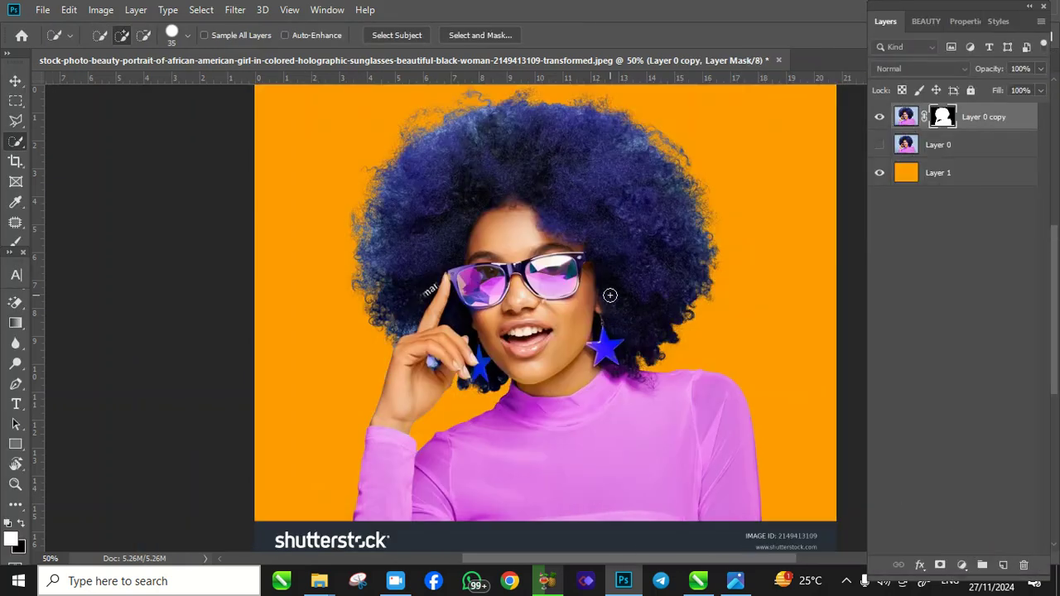
Duplicate the masked cutout layer and merge the duplicate with the layer below it, applying the mask.
click(16, 80)
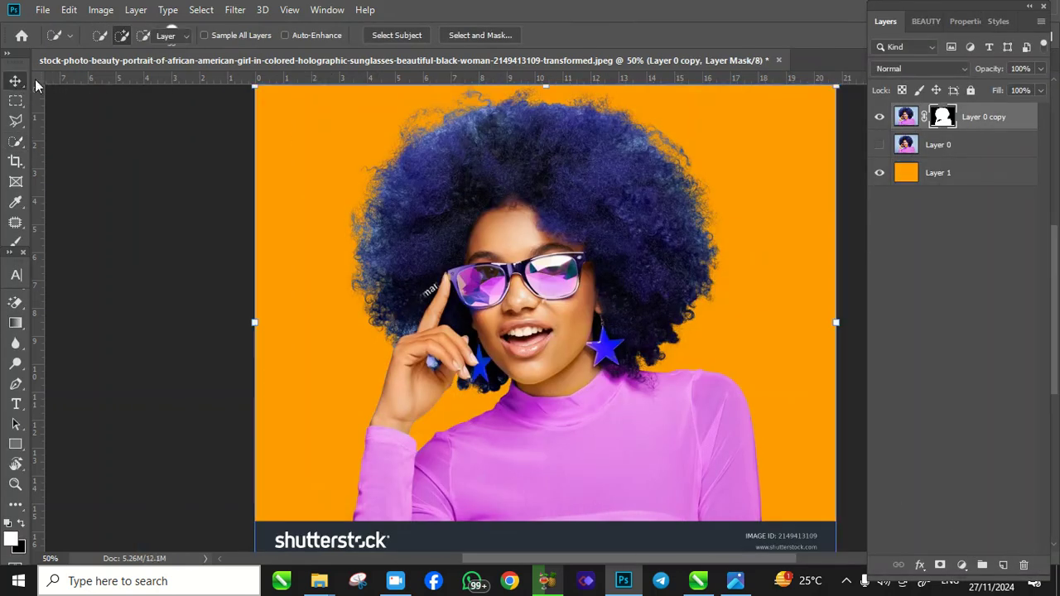
scroll(538, 258, down, 1)
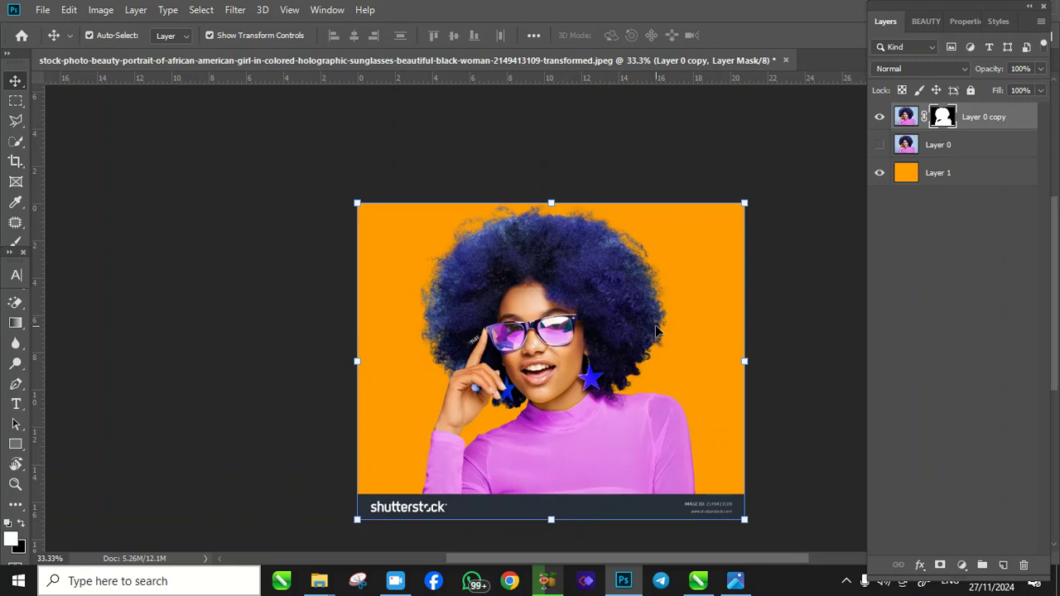
key(ctrl+j)
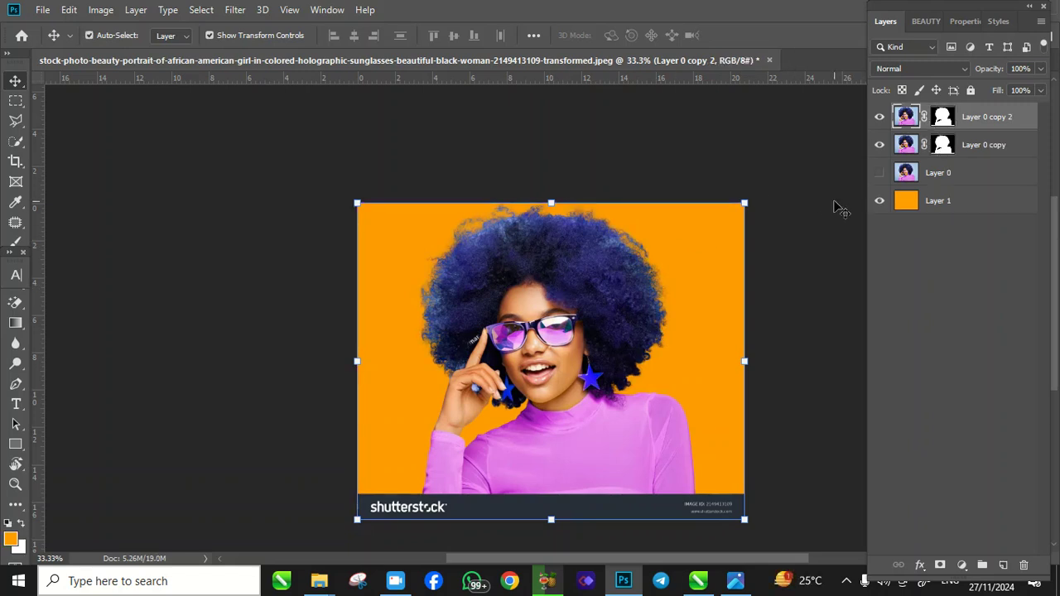
key(ctrl+e)
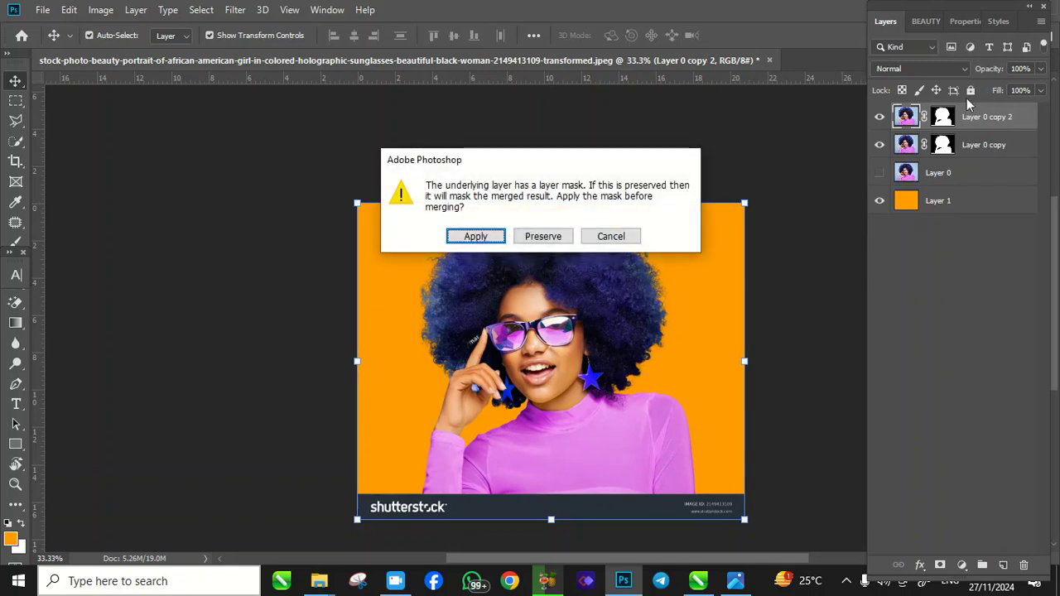
click(489, 238)
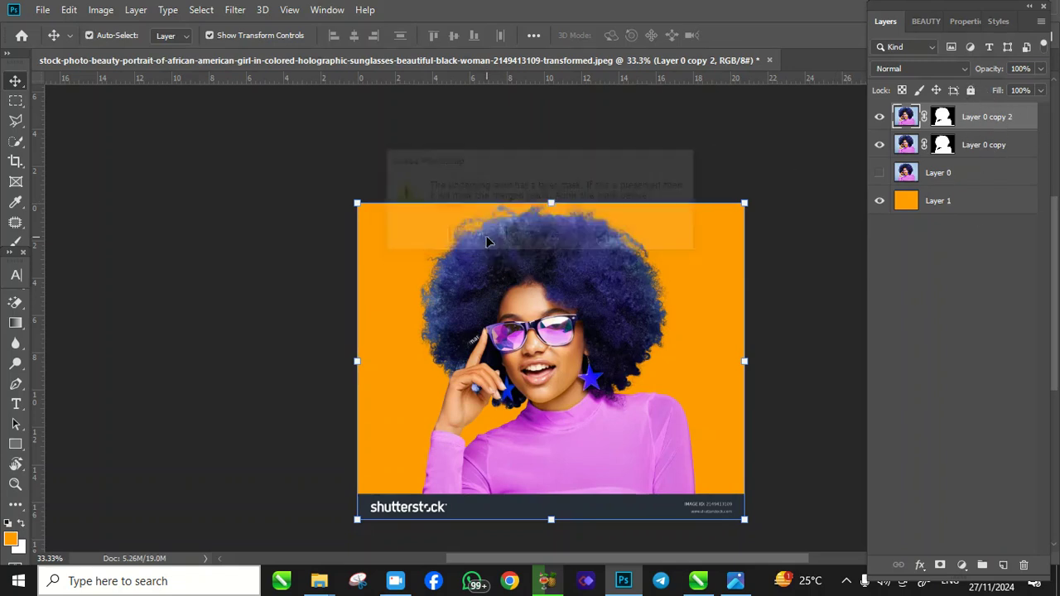
Move the merged cutout down until the Shutterstock strip is off the canvas, and hide the orange Layer 1.
drag(638, 315, 638, 348)
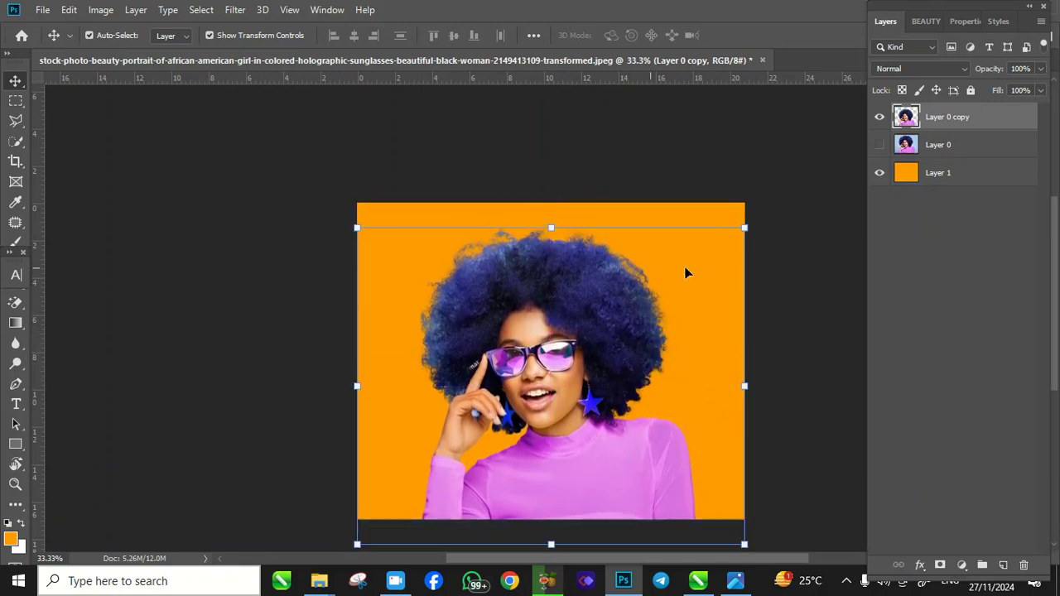
click(880, 173)
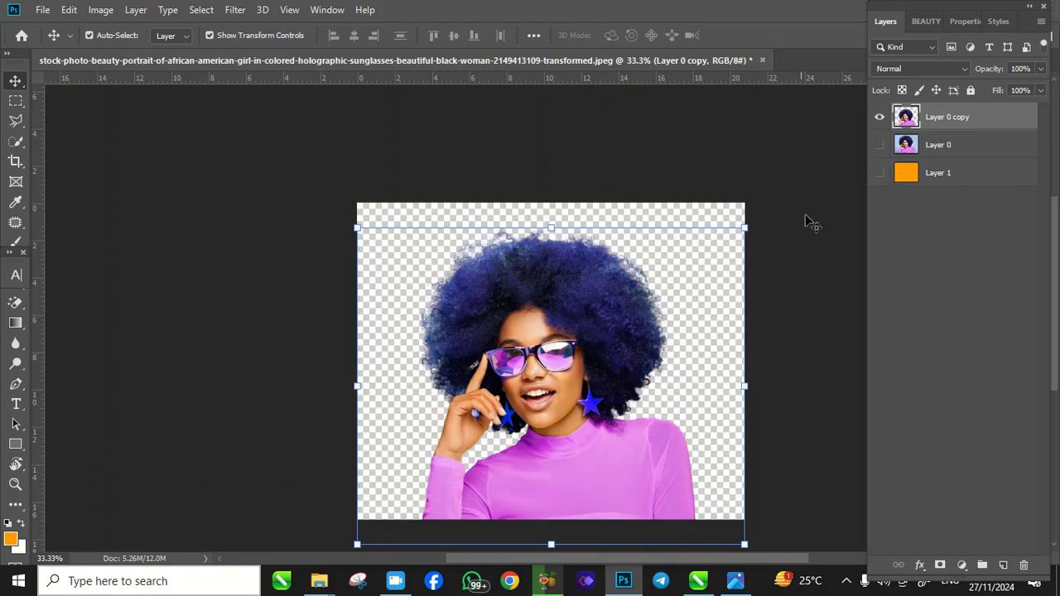
Check Layer 1's visibility, leave it hidden, and move the cutout of the woman slightly down and to the left on the canvas.
click(880, 176)
click(882, 175)
drag(605, 365, 581, 394)
mouse_move(592, 352)
mouse_down()
mouse_move(595, 320)
mouse_move(599, 356)
mouse_up()
drag(599, 358, 589, 369)
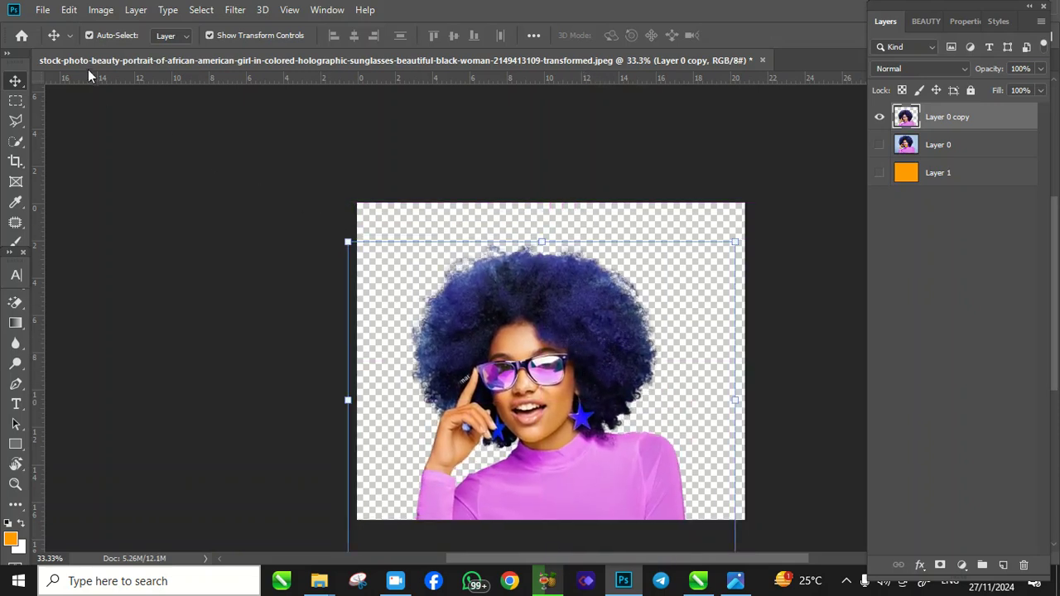
click(43, 11)
mouse_move(208, 221)
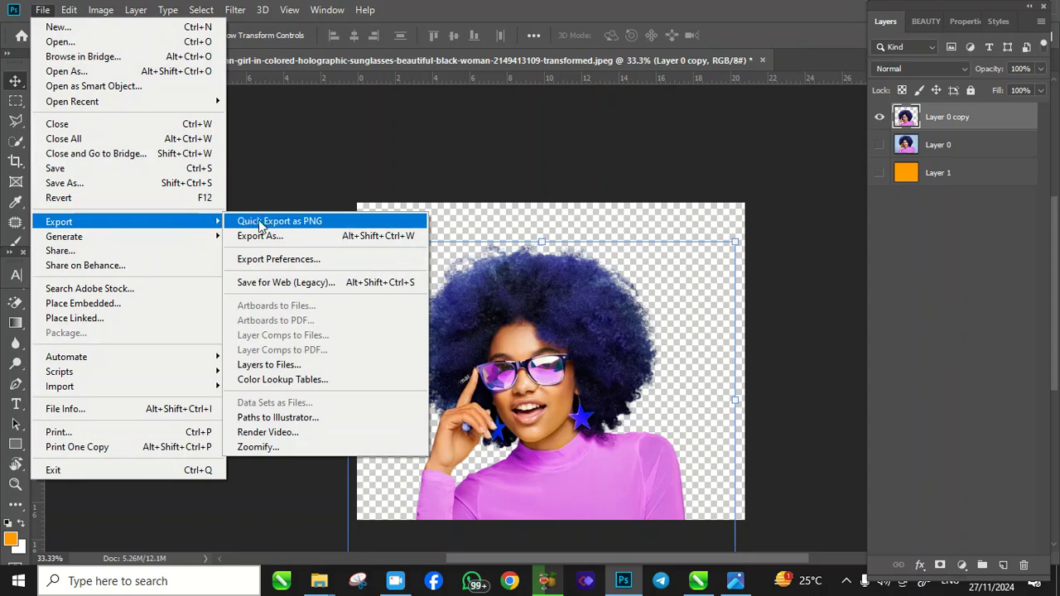
click(303, 231)
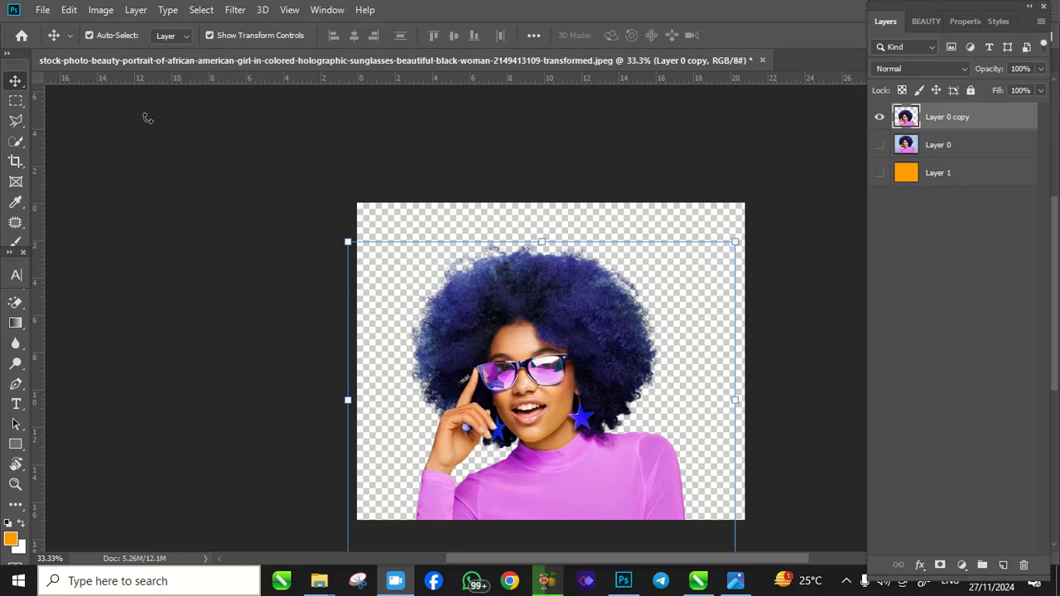
Quick-export the cutout as a PNG into the Pictures folder, keeping the suggested file name.
click(42, 10)
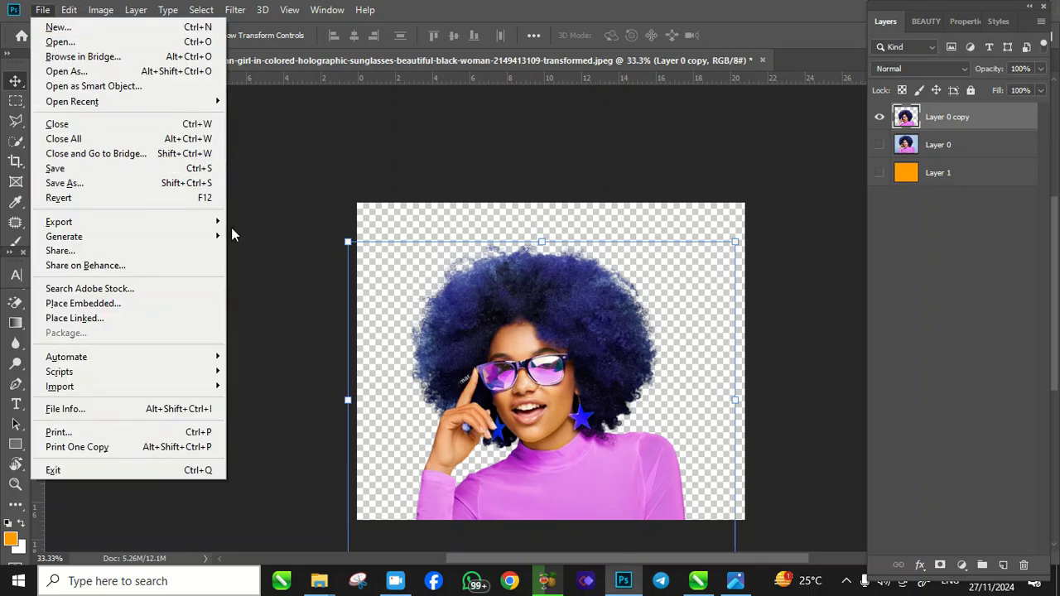
mouse_move(213, 221)
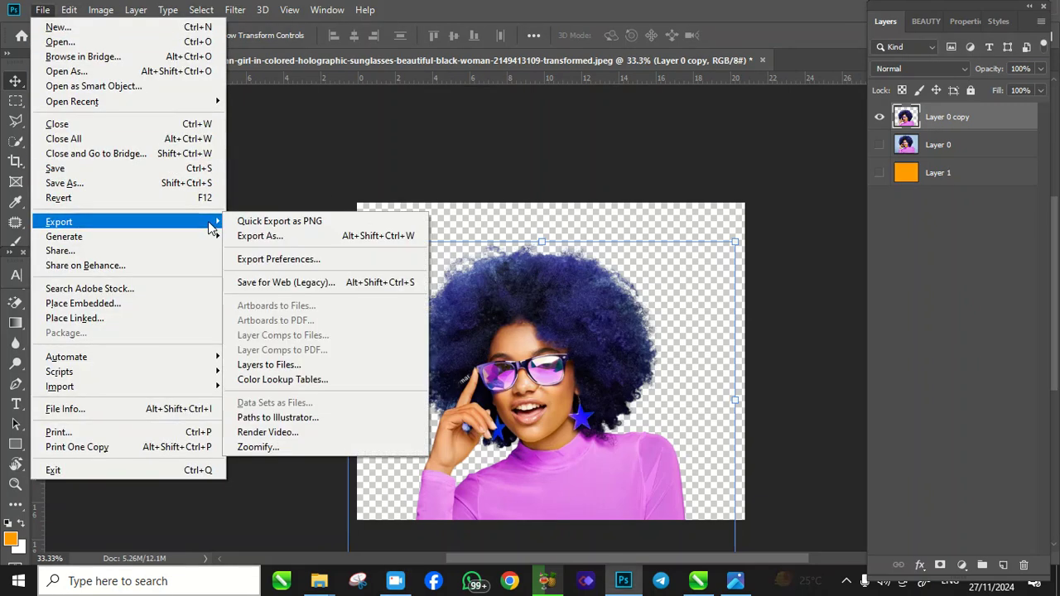
click(255, 222)
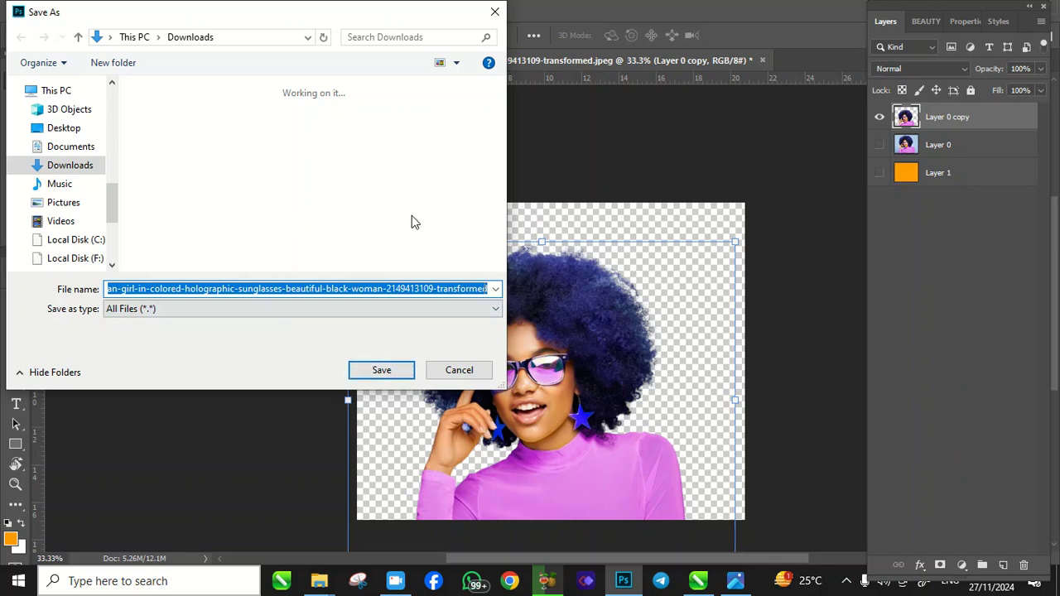
click(389, 375)
click(703, 296)
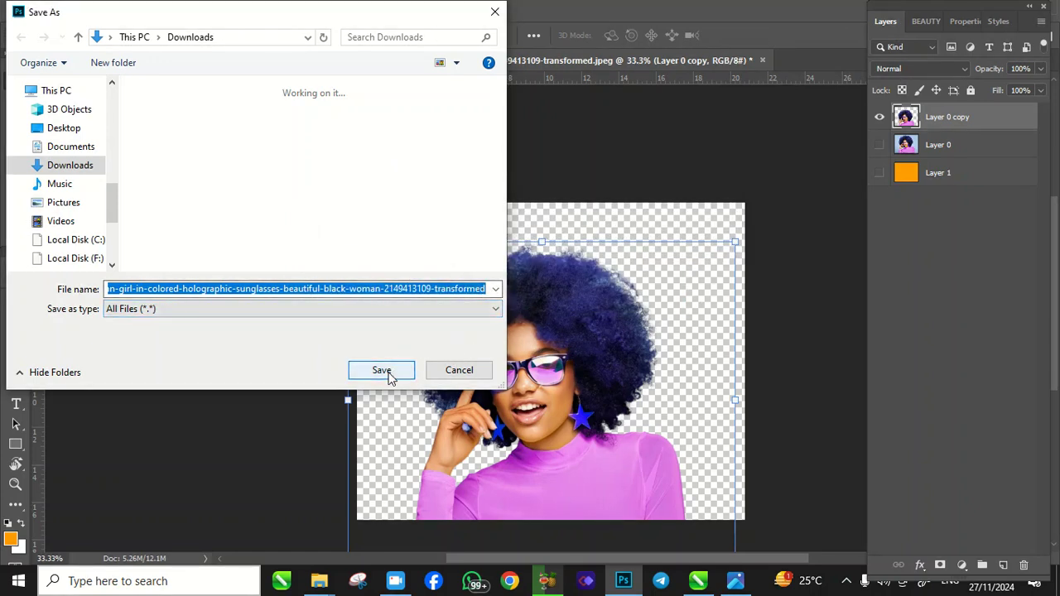
click(75, 207)
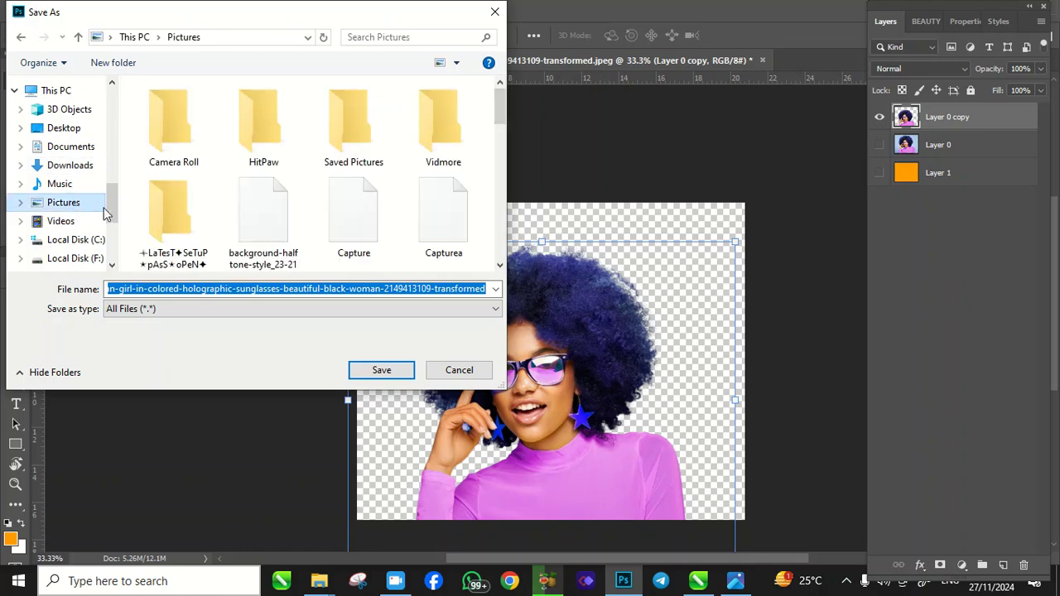
click(395, 379)
click(577, 180)
scroll(538, 331, down, 2)
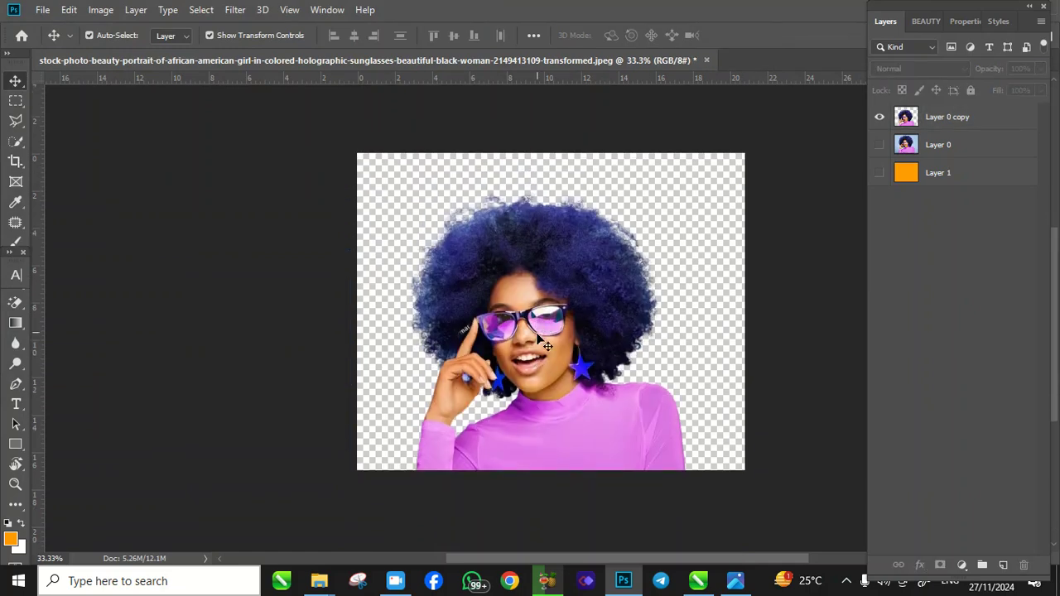
click(574, 313)
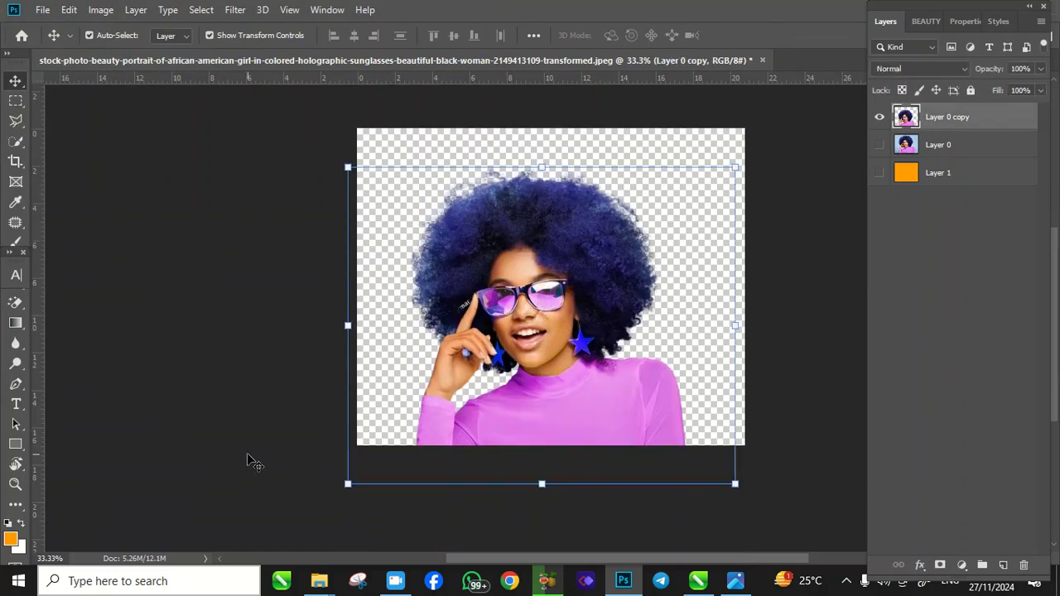
Switch to File Explorer, open the exported cutout from the Pictures folder to inspect its transparent background, and return to Photoshop.
mouse_move(331, 588)
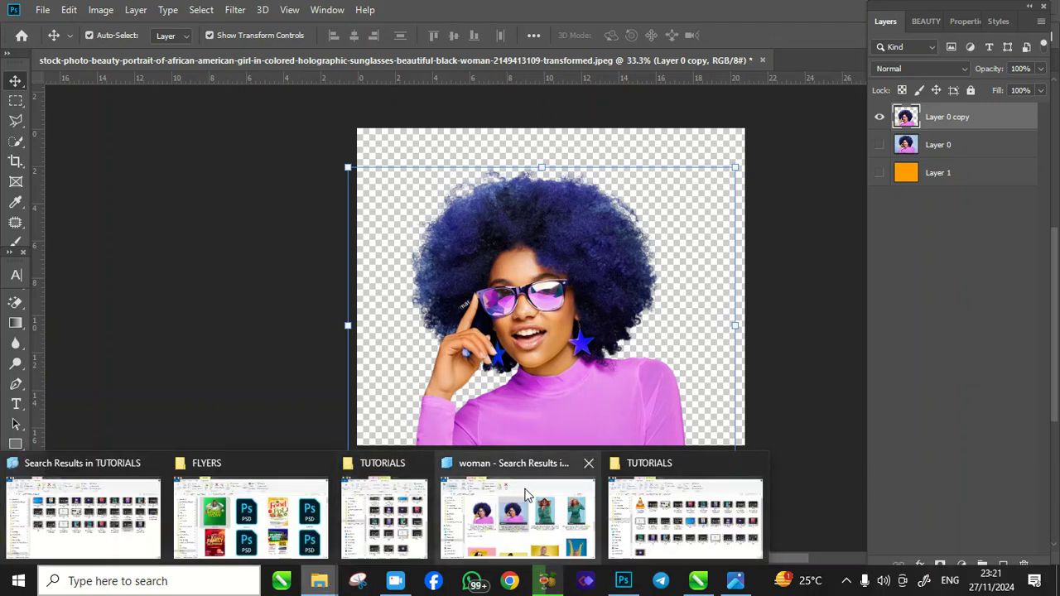
click(518, 518)
click(74, 474)
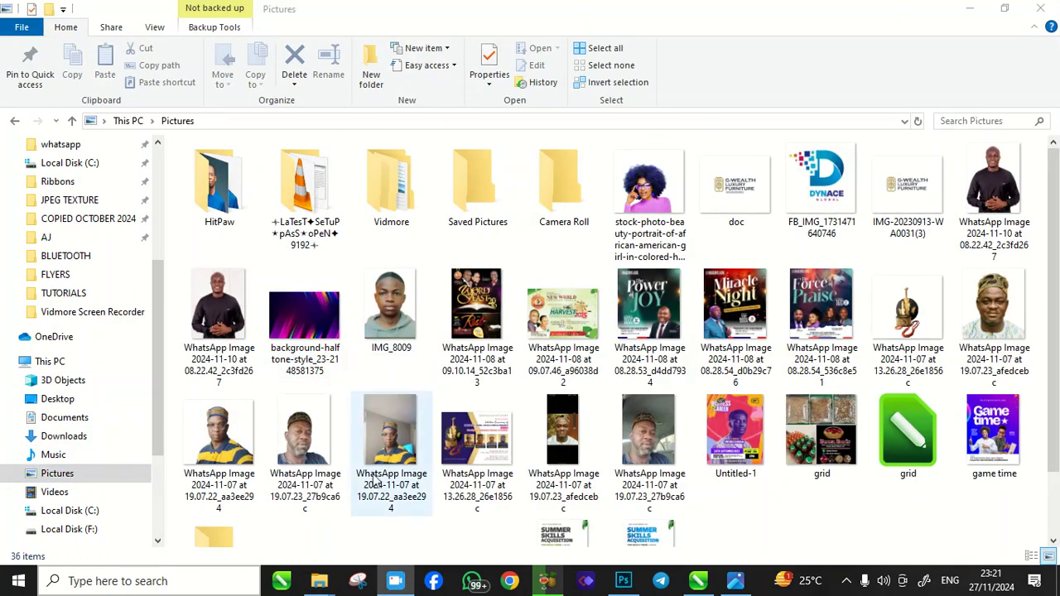
click(651, 195)
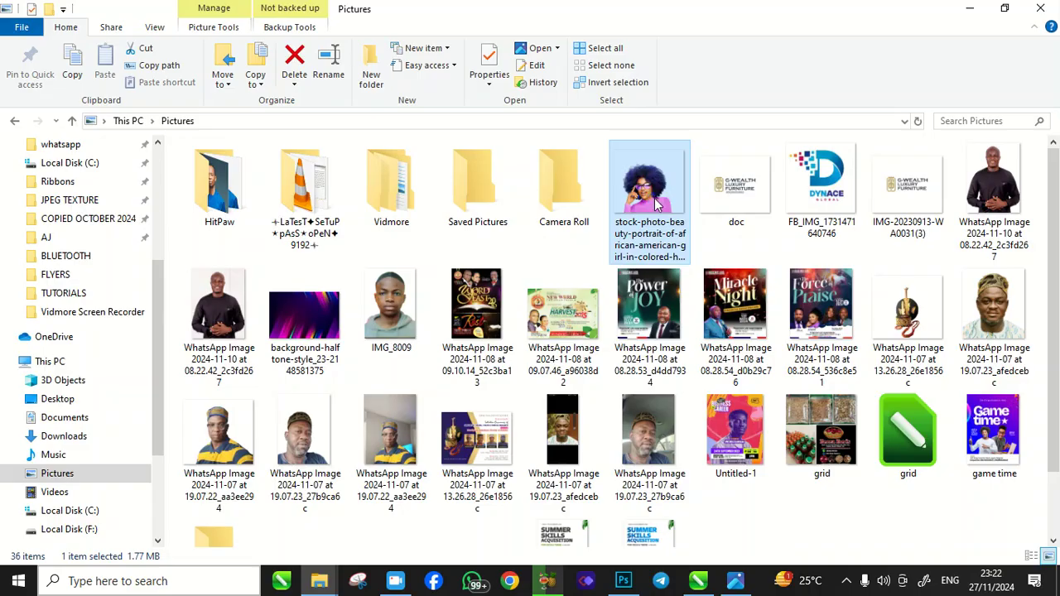
double_click(654, 203)
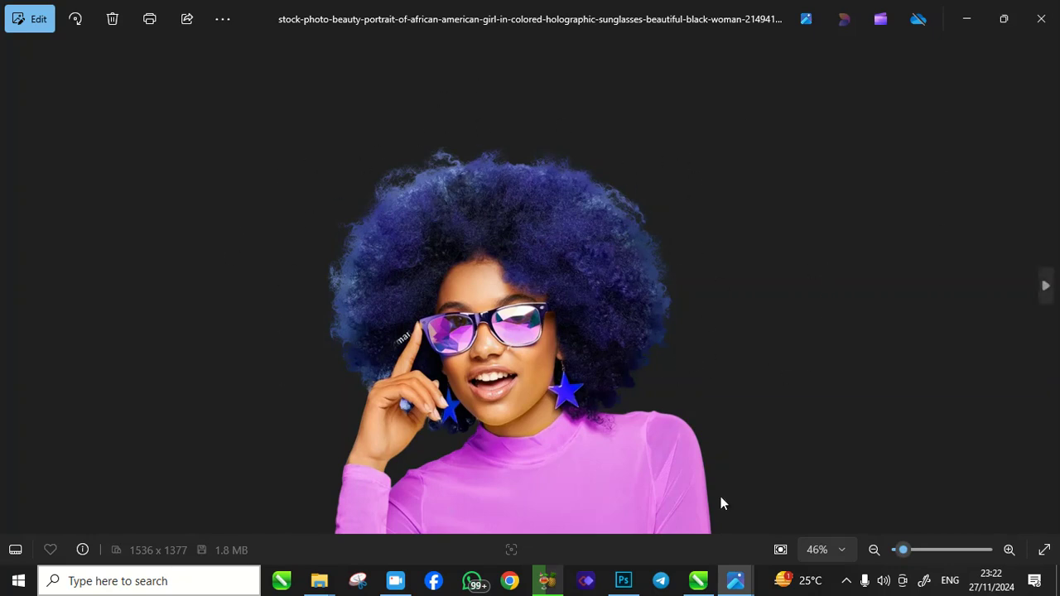
click(623, 580)
click(273, 347)
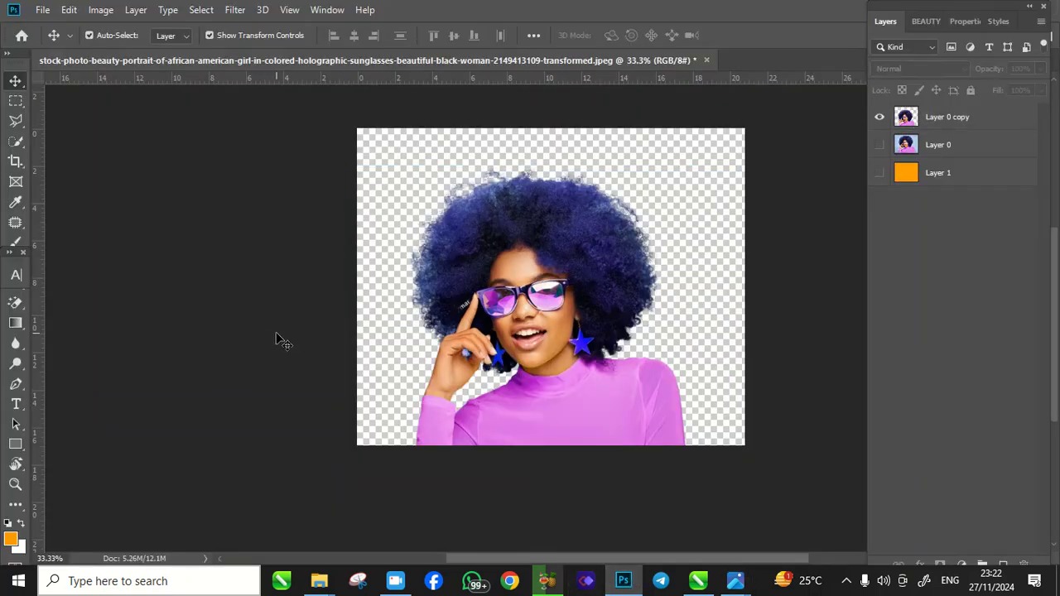